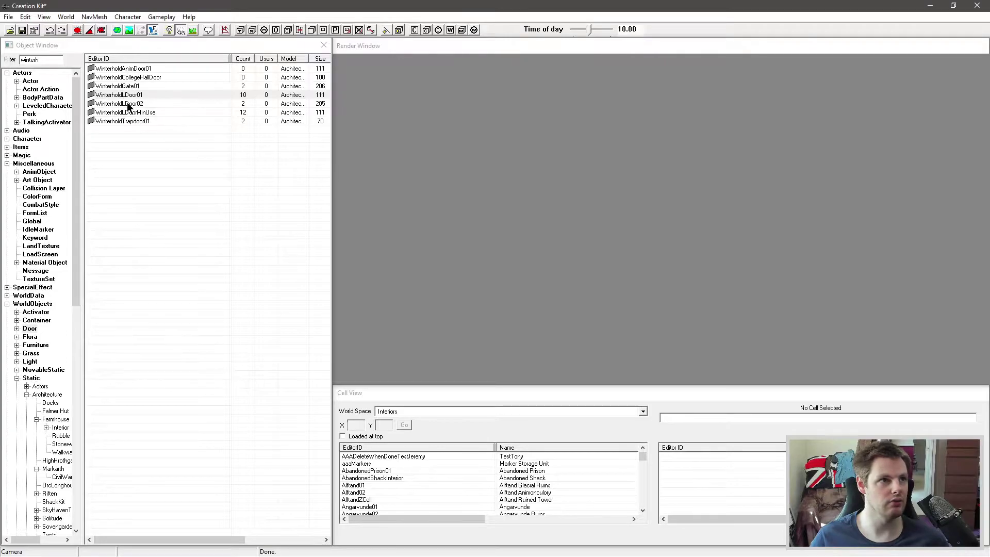
Step: Open a Creation Kit preview of the WinterholdLDoor01 door record
click(136, 96)
right_click(132, 96)
click(155, 144)
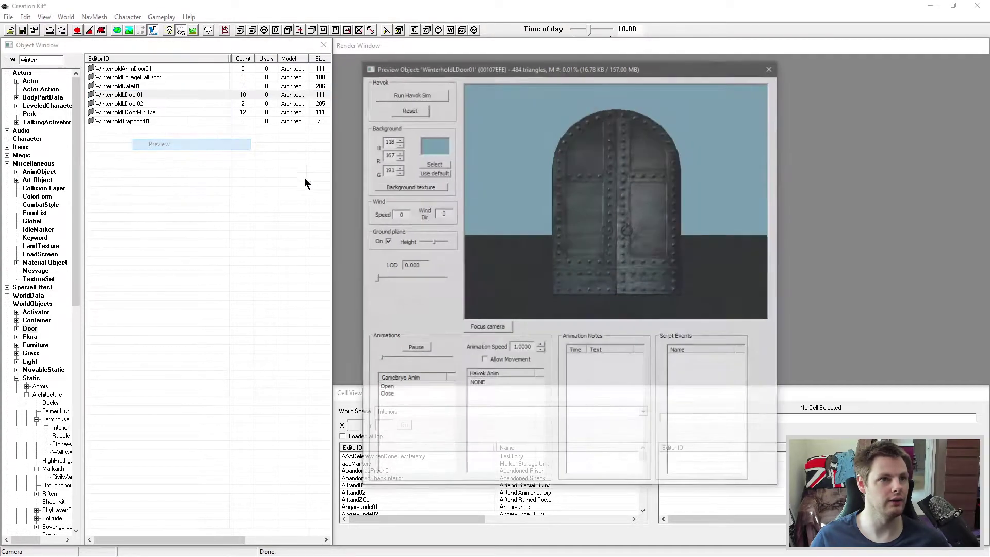
drag(581, 200, 540, 292)
Step: Play the Open and Close animations, orbiting to watch both door leaves swing
click(382, 390)
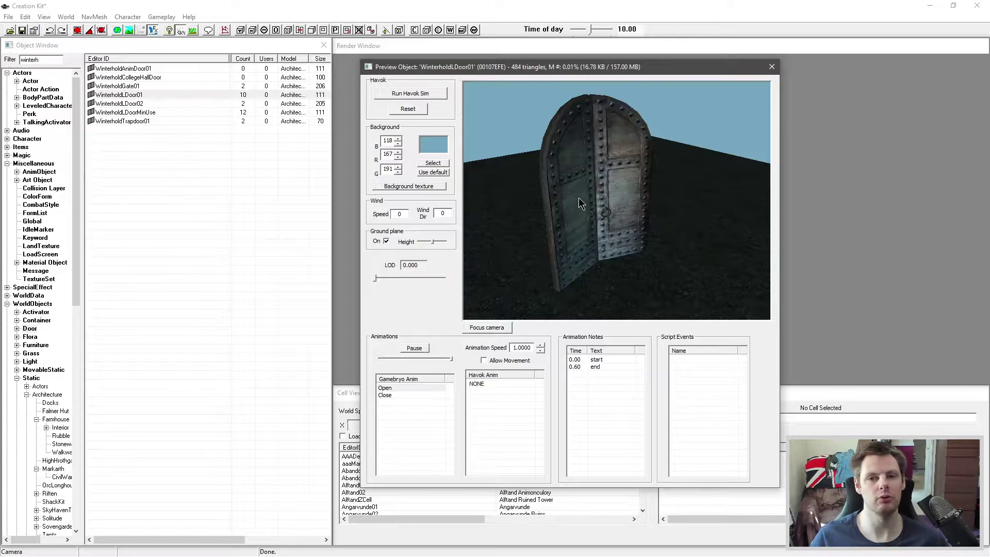
drag(586, 206, 578, 283)
drag(629, 137, 639, 209)
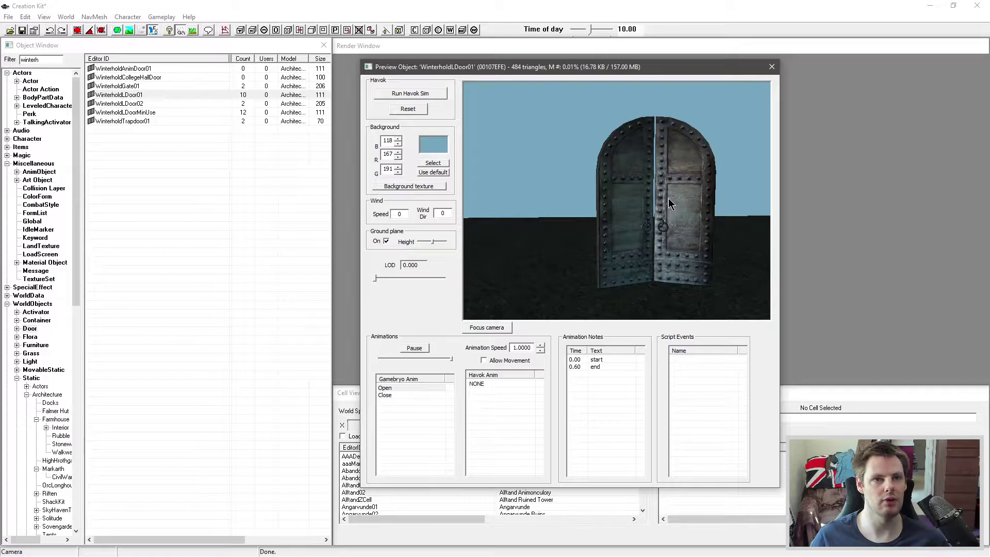
drag(623, 193, 547, 251)
click(393, 395)
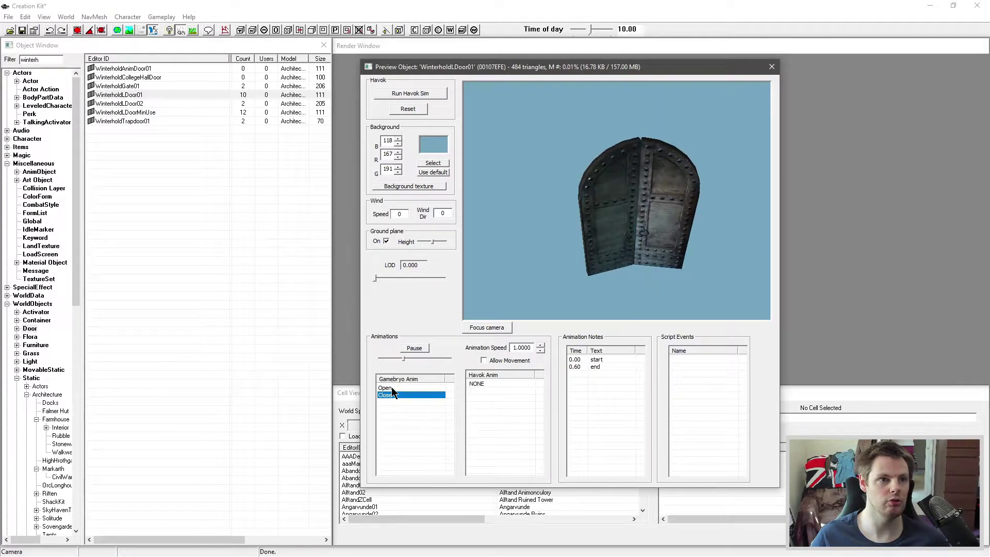
click(392, 388)
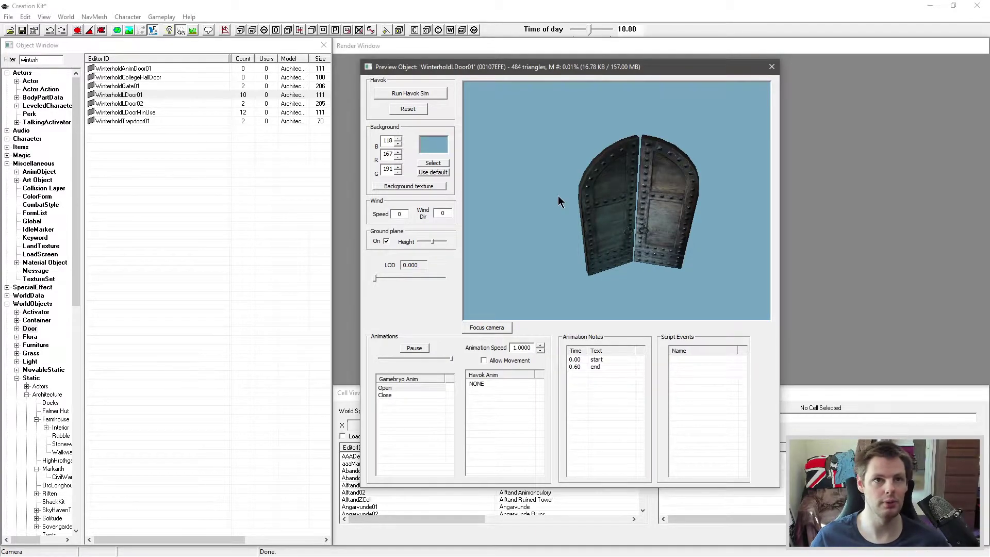
drag(559, 201, 728, 193)
drag(610, 293, 608, 215)
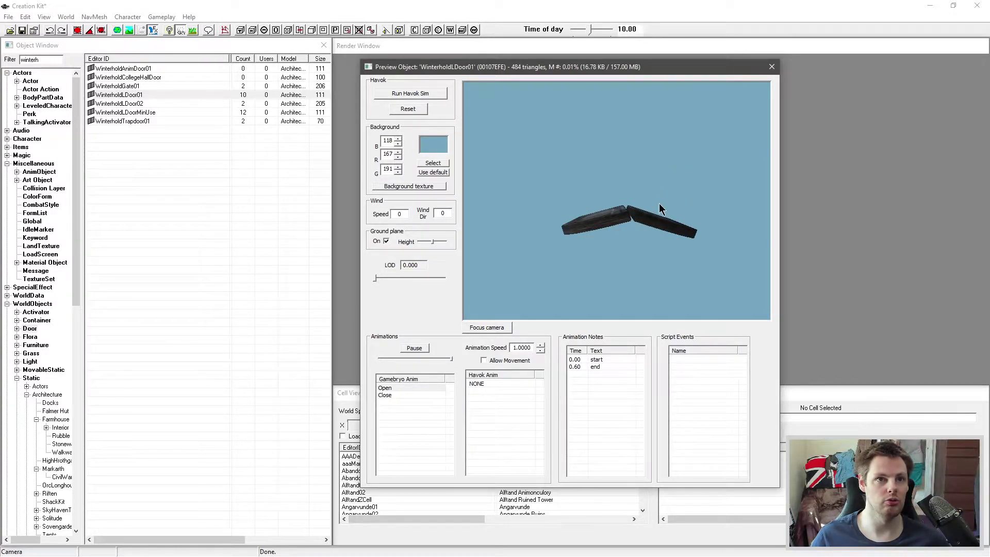
drag(692, 171, 640, 202)
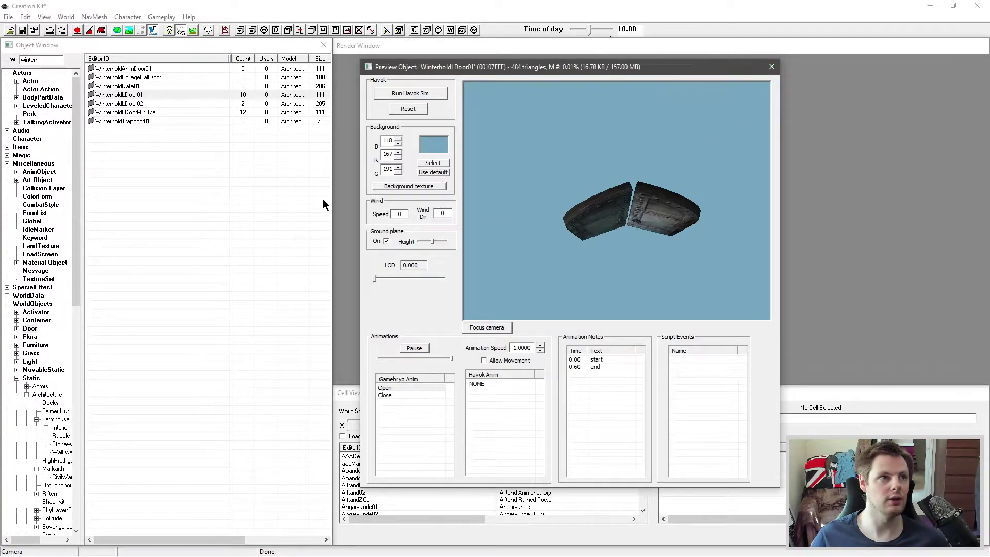
double_click(140, 96)
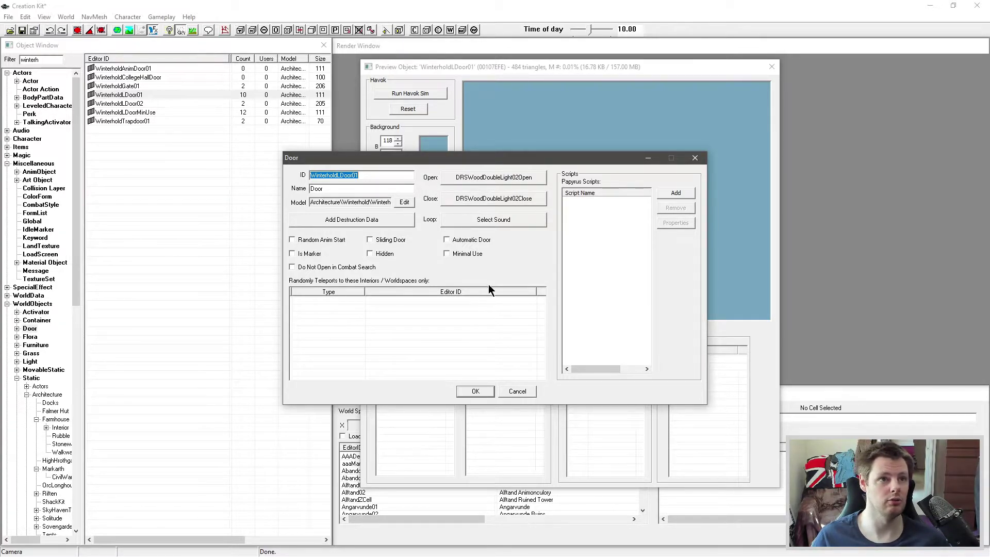
click(518, 392)
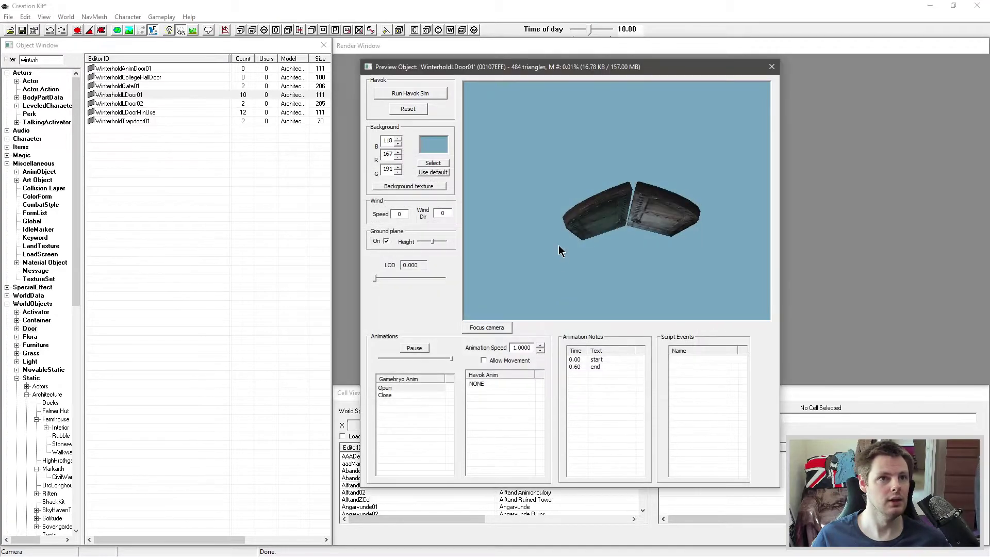
Step: Close the door preview and launch NifSkope full-screen
click(772, 66)
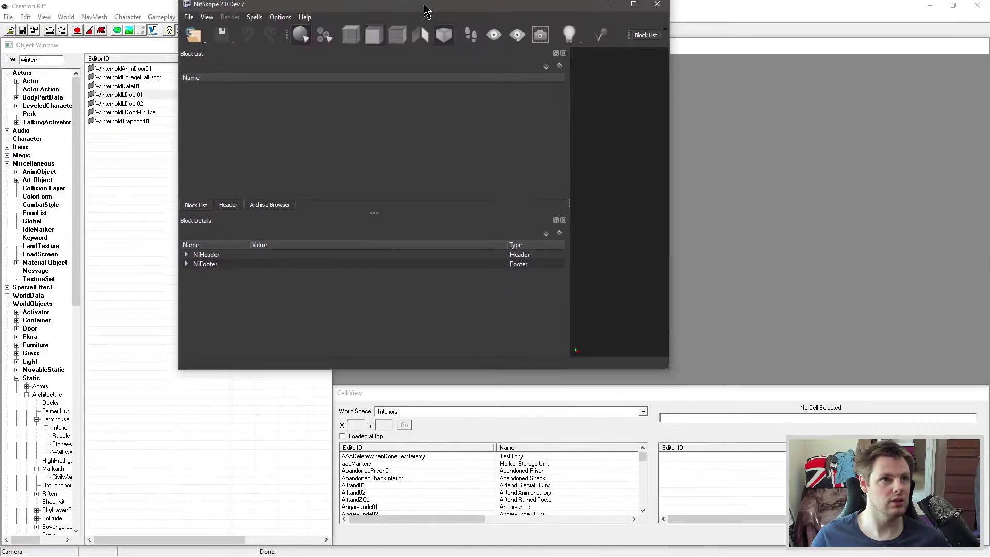
double_click(426, 10)
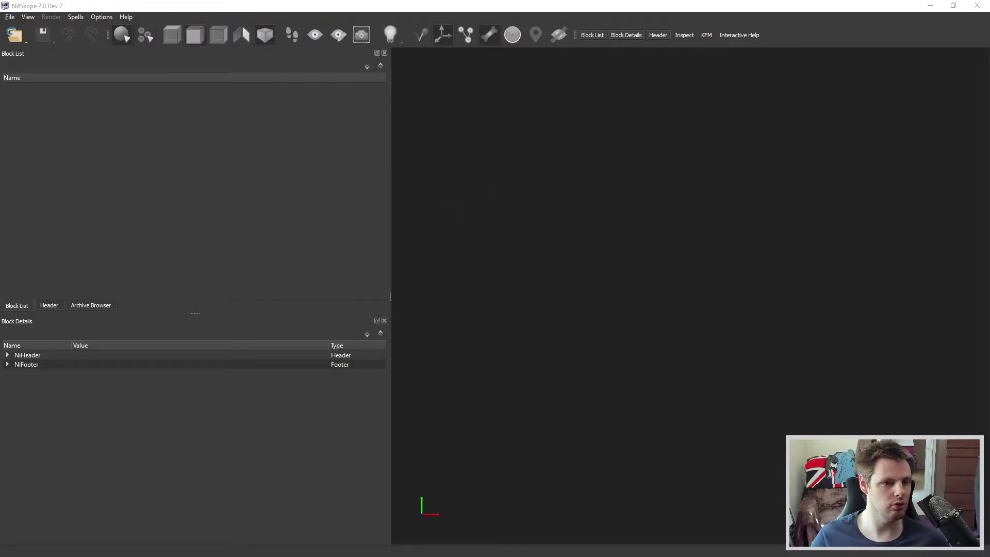
key(alt+Tab)
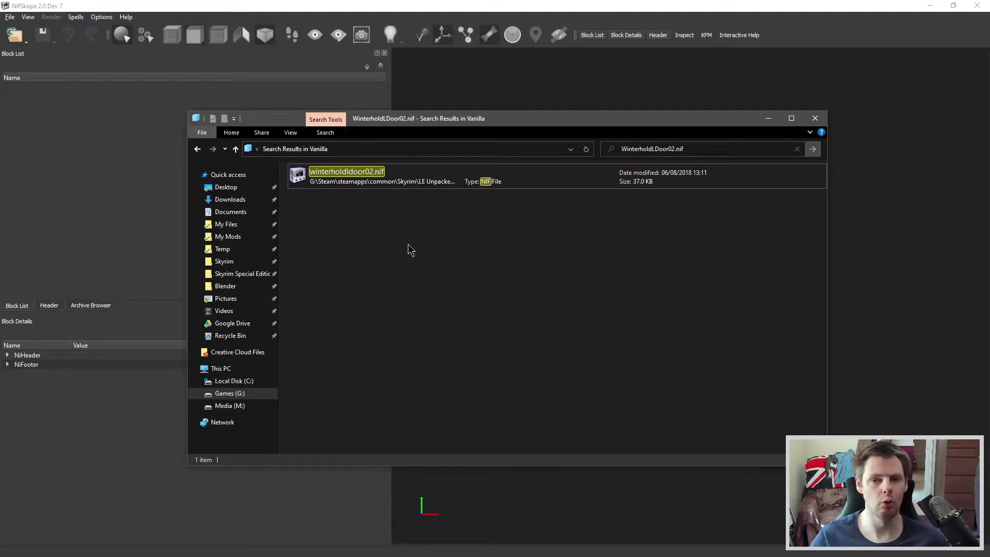
Step: Navigate Explorer to Skyrim > LE Unpacked > Vanilla > meshes
click(243, 261)
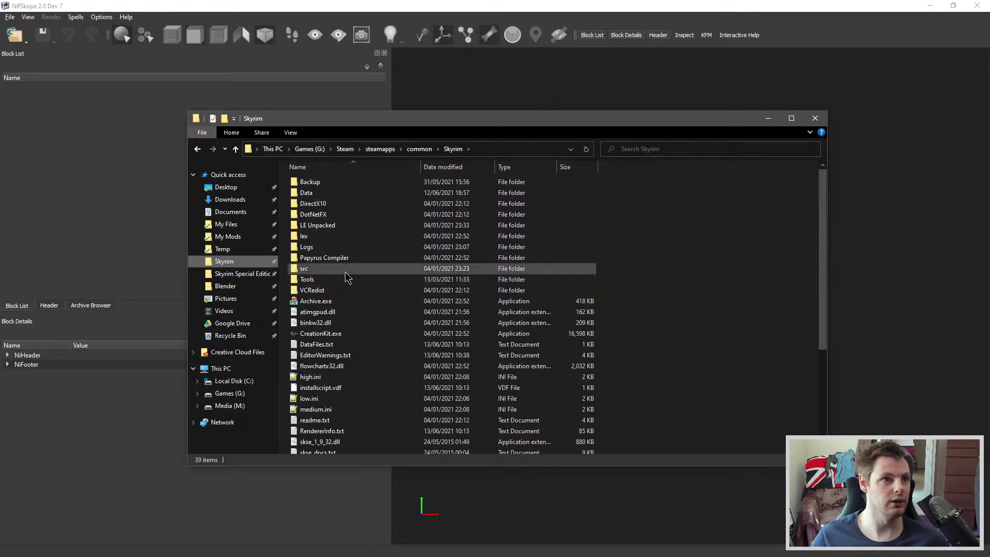
click(335, 227)
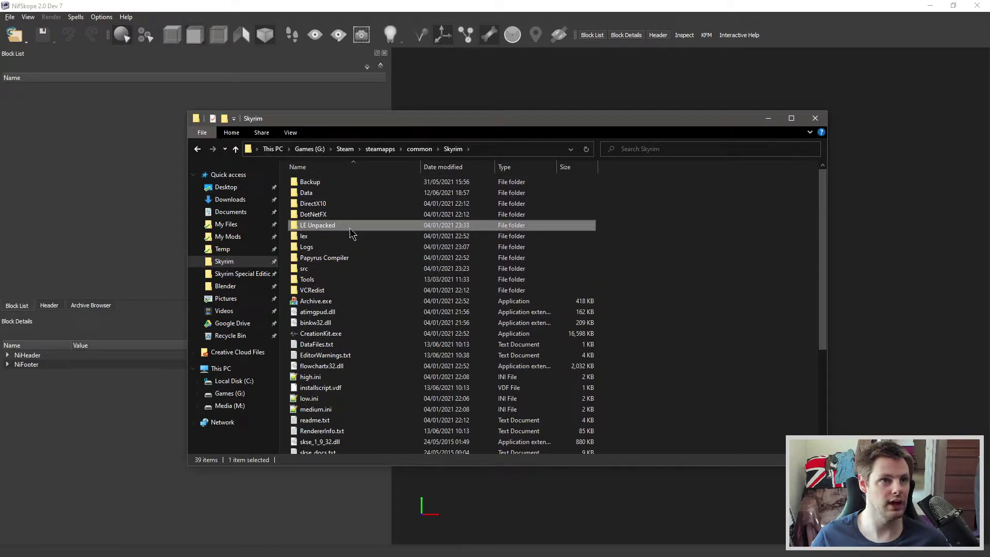
double_click(350, 228)
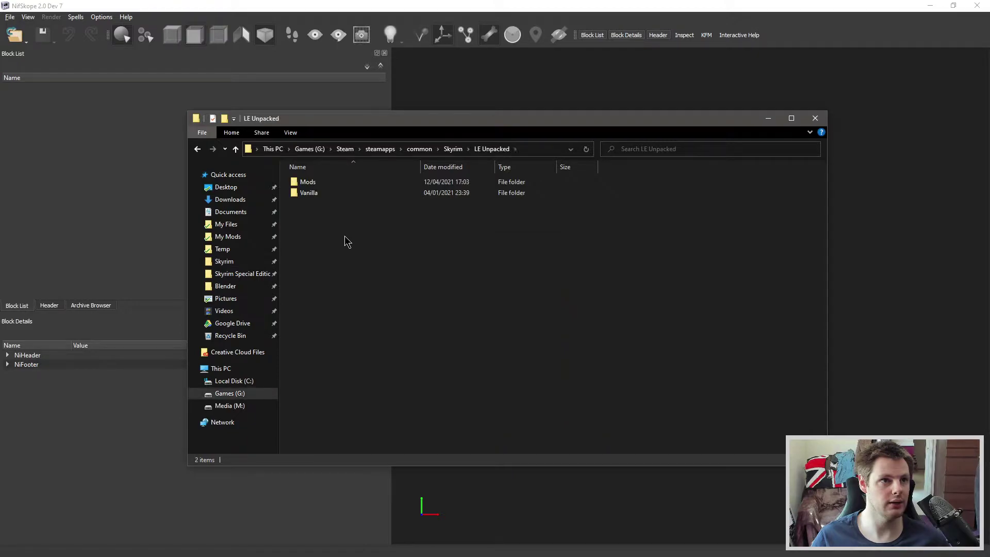
double_click(330, 194)
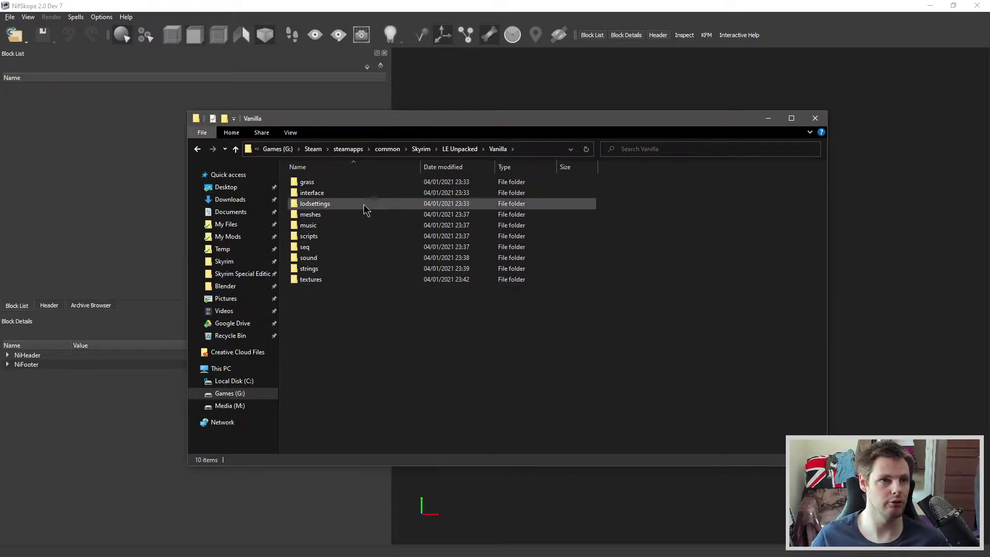
click(366, 182)
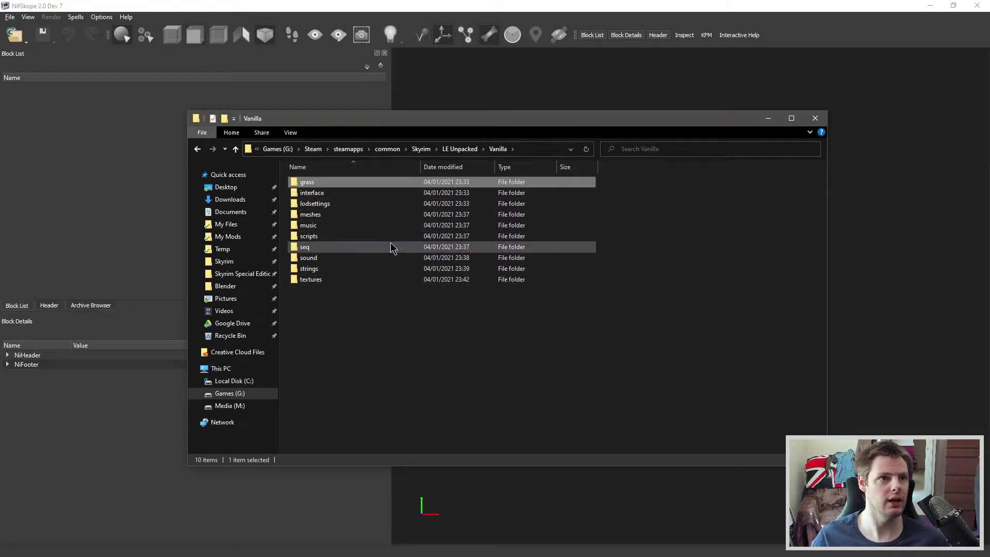
double_click(350, 215)
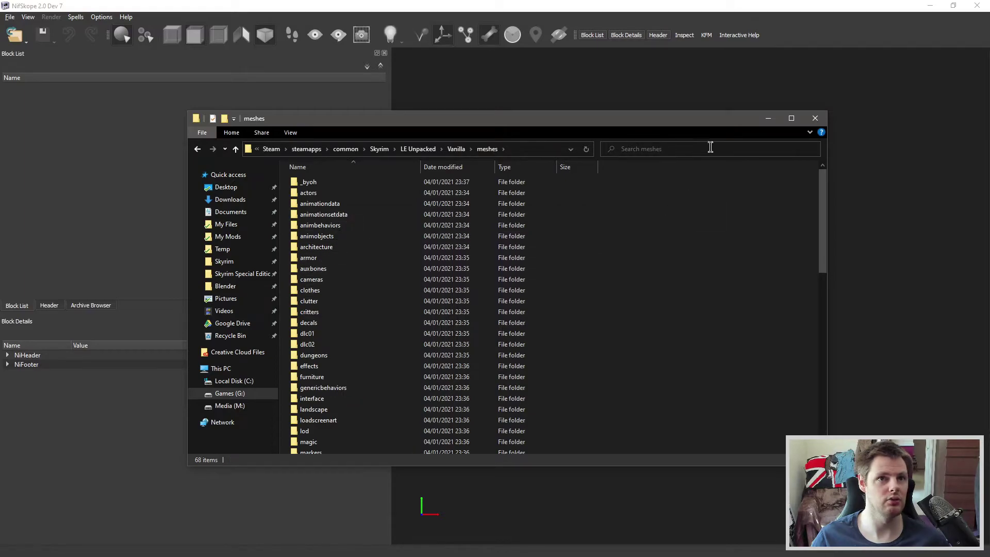
Step: Minimize Explorer and open the WinterholdLDoor01 door record in Creation Kit
click(767, 122)
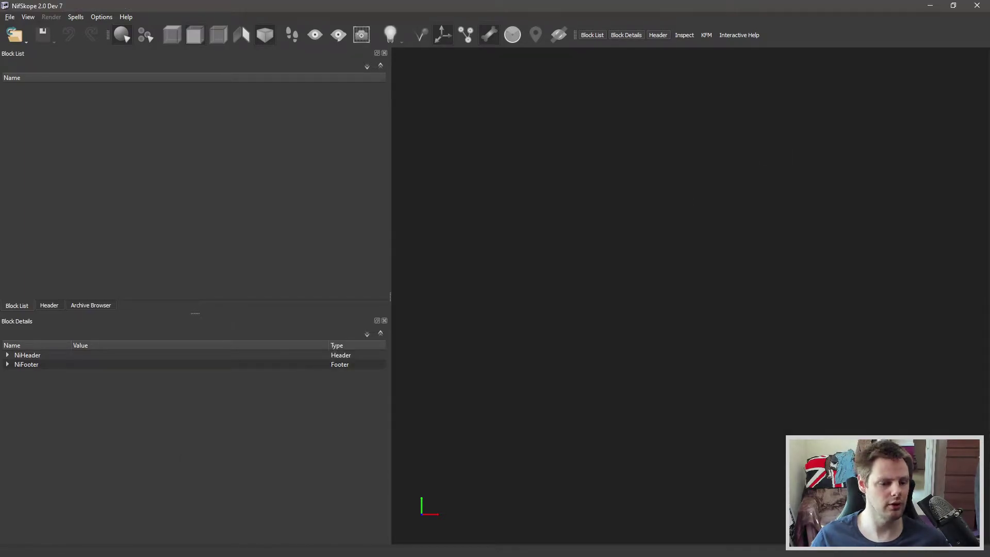
key(alt+Tab)
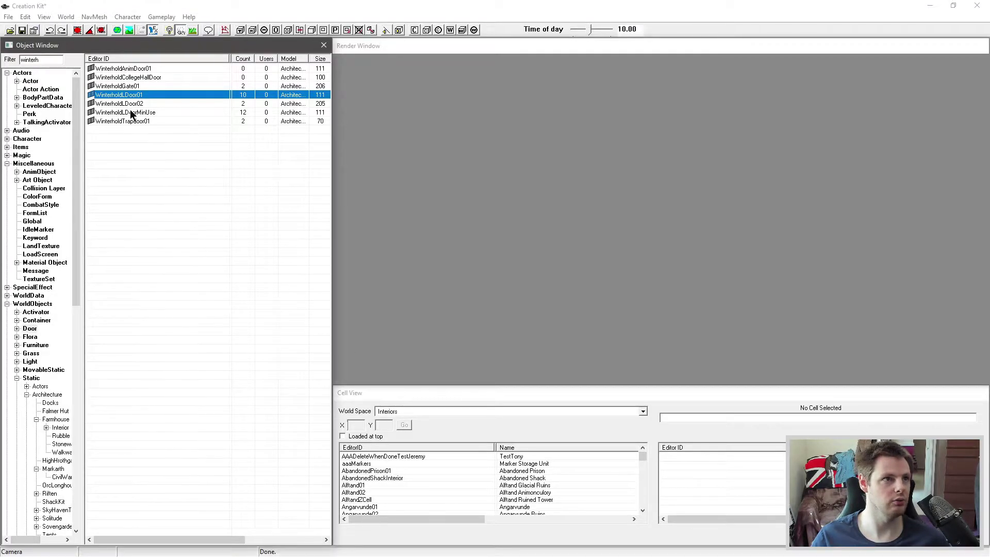
double_click(127, 95)
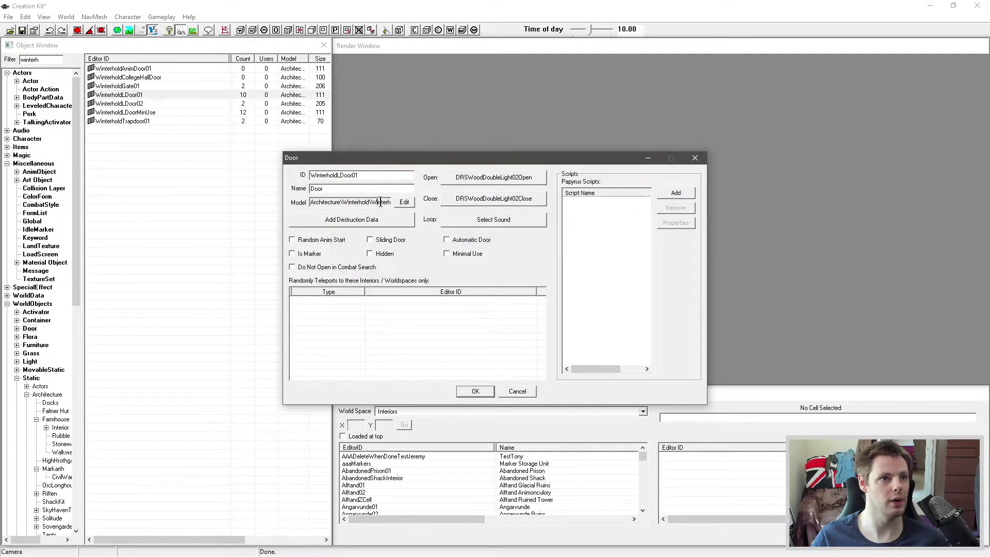
Step: Copy the file name WinterholdLDoor01.nif from the record's Model field
drag(372, 201, 411, 202)
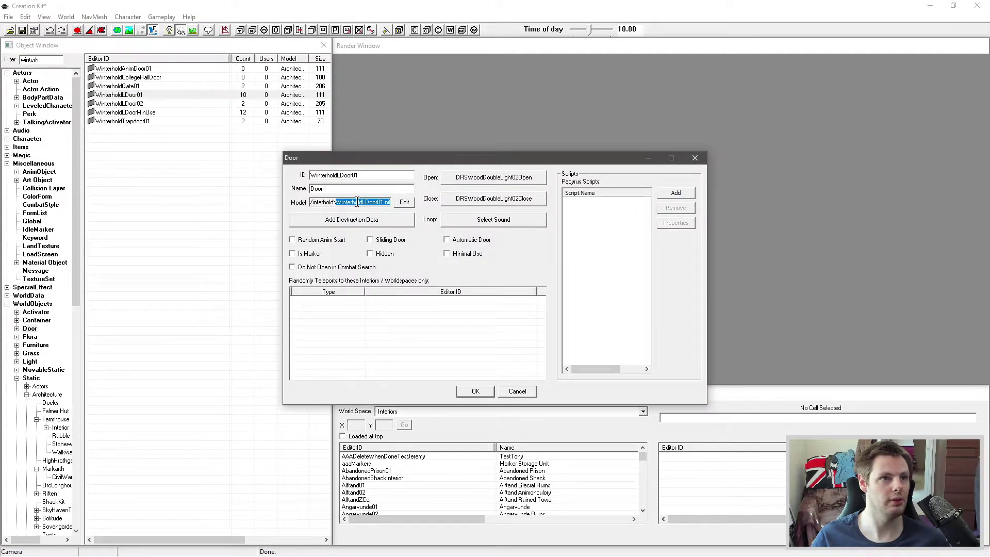
drag(340, 203, 338, 205)
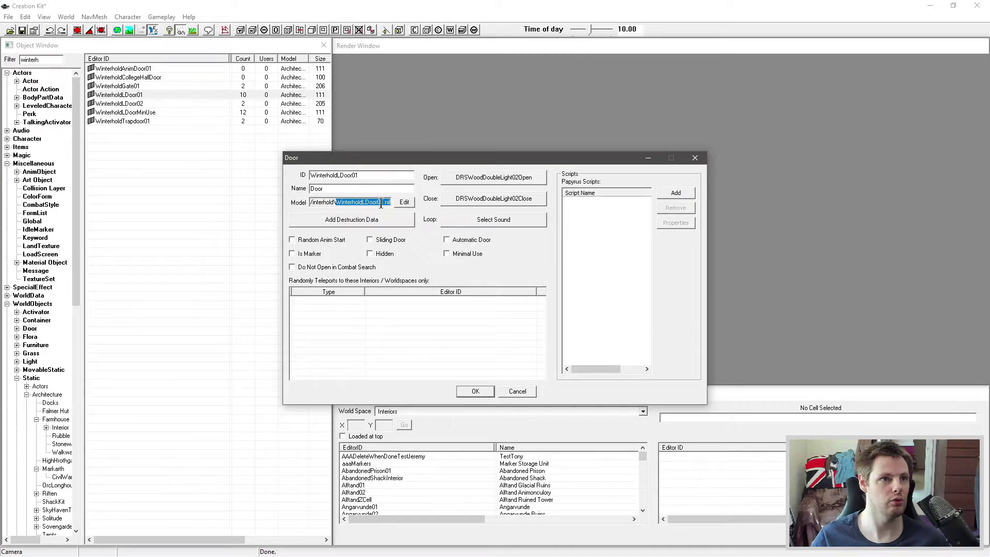
right_click(382, 202)
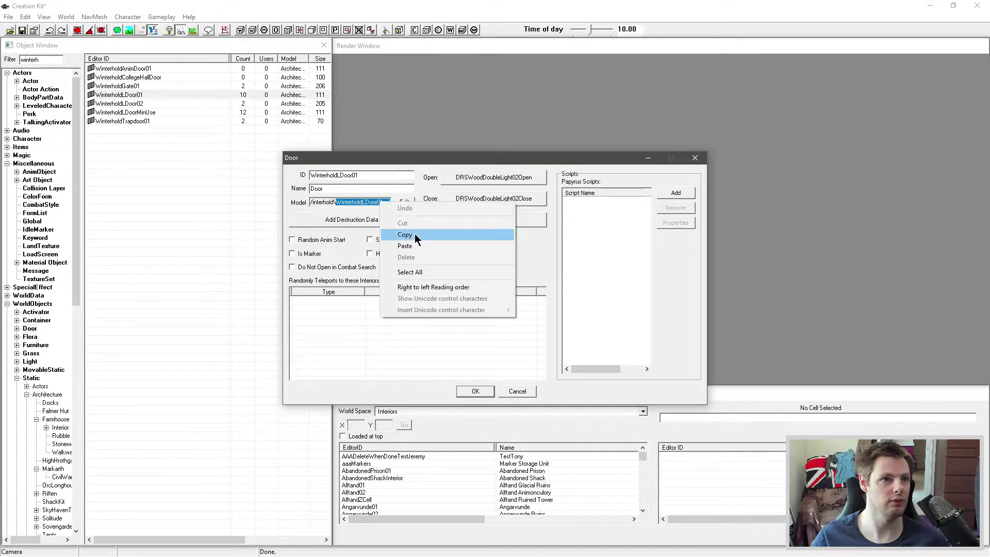
click(416, 235)
key(alt+Tab)
Step: Search the meshes folder for WinterholdLDoor01.nif and open the result in NifSkope
click(652, 149)
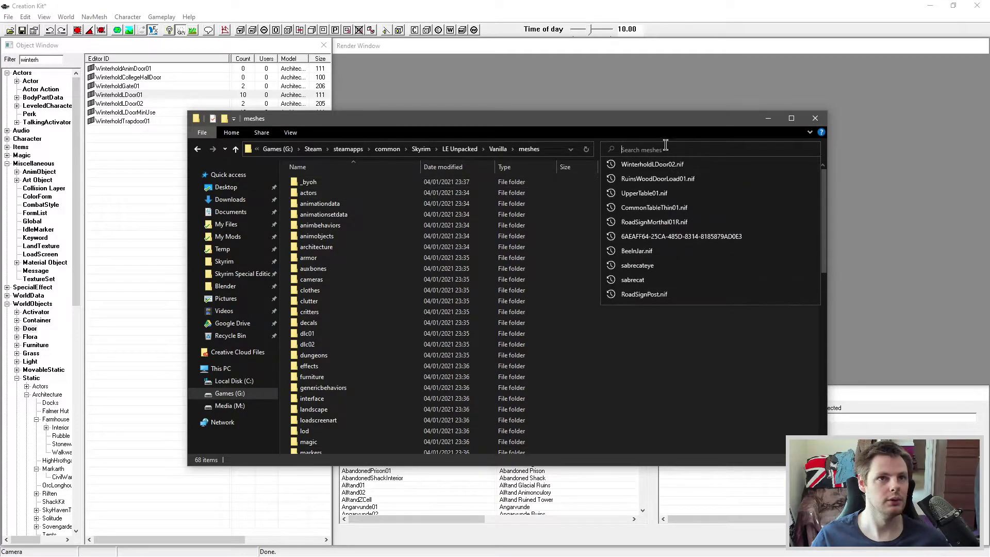
right_click(650, 148)
click(664, 158)
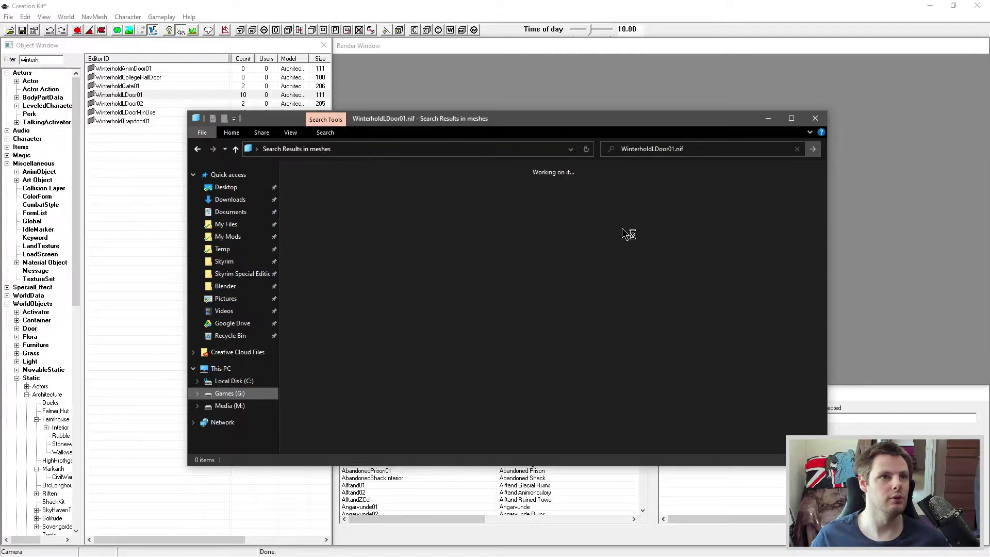
click(371, 182)
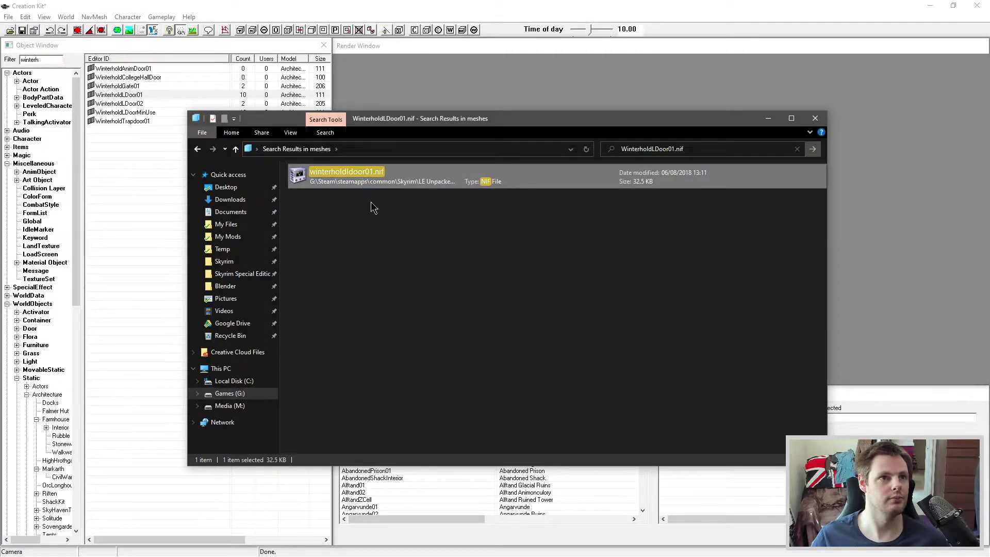
key(Return)
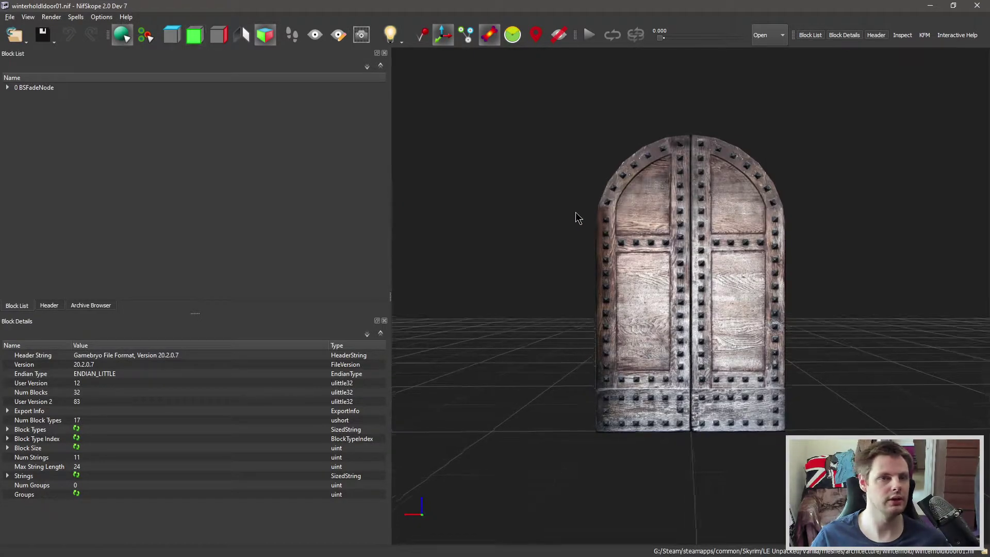
Step: Orbit and zoom the NifSkope viewport to inspect the arched door model from several angles
drag(581, 219, 652, 64)
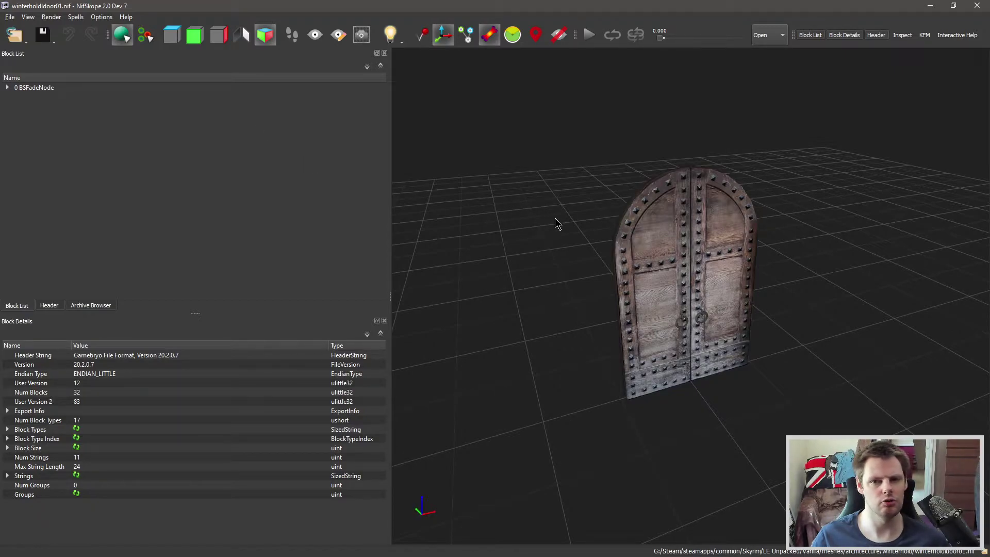
drag(582, 250, 551, 285)
scroll(601, 271, up, 3)
scroll(598, 270, down, 3)
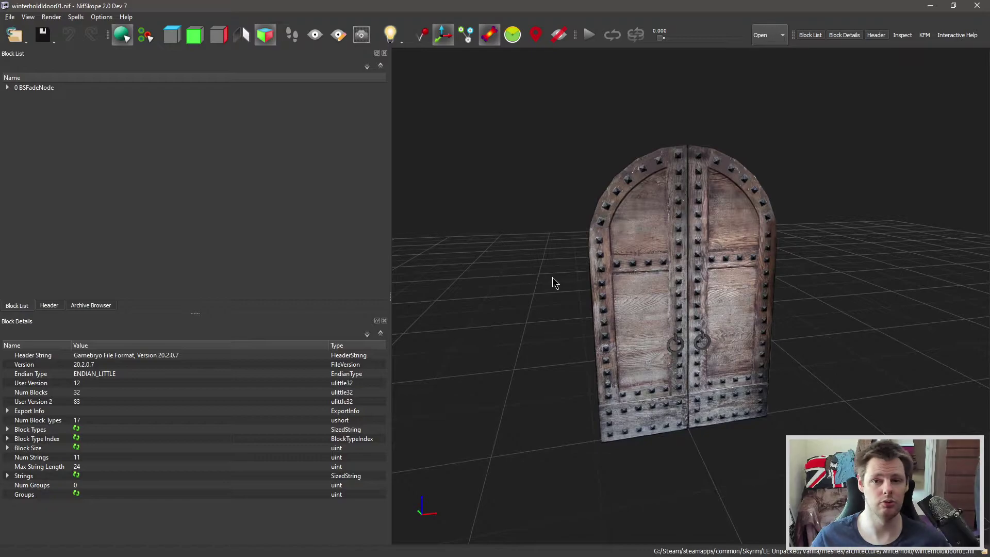
drag(550, 273, 524, 312)
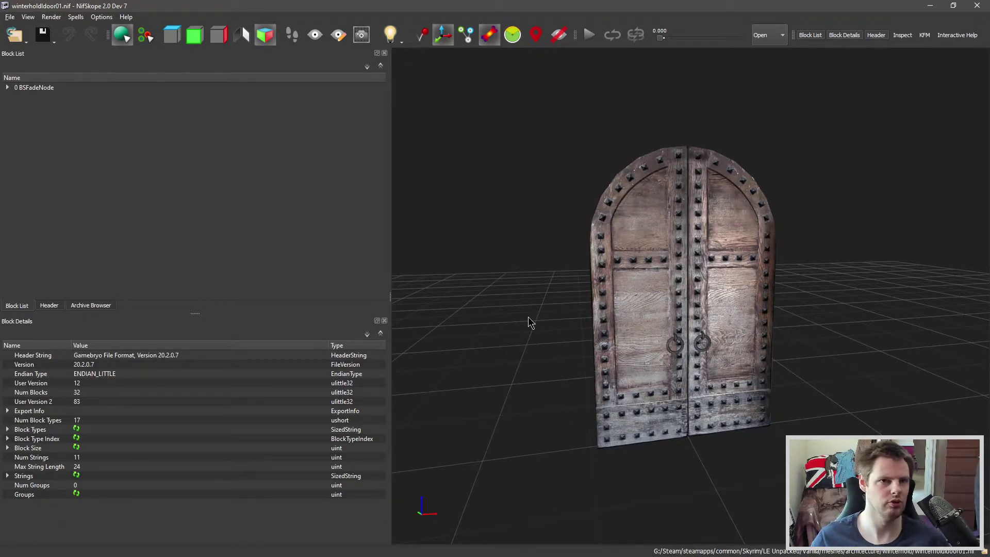
mouse_move(540, 319)
mouse_down()
mouse_move(557, 338)
mouse_move(548, 324)
mouse_move(555, 296)
mouse_move(557, 331)
mouse_move(550, 316)
mouse_move(571, 312)
mouse_move(532, 311)
mouse_move(536, 322)
mouse_up()
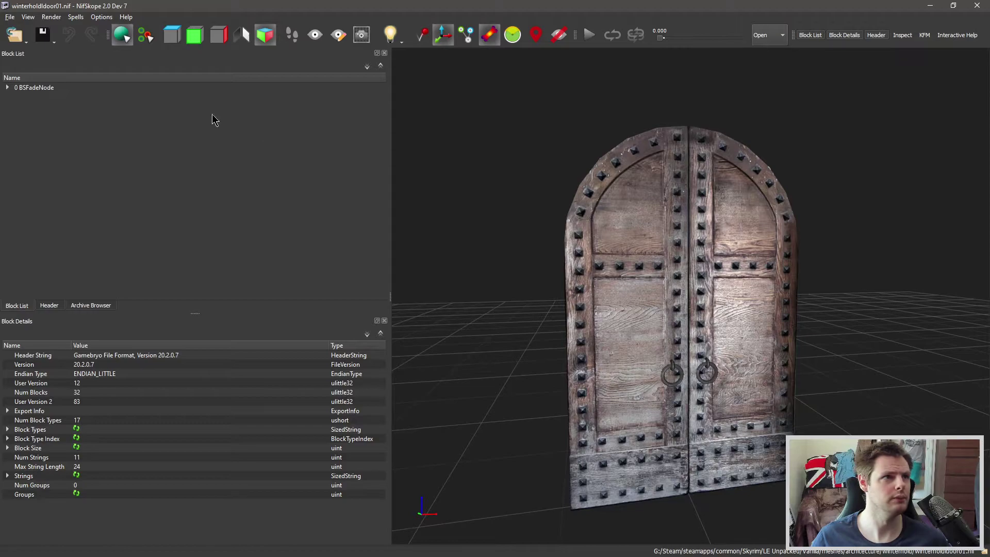
Step: Select each door leaf, then collapse the 17 and 25 NiNode branches
drag(421, 142, 541, 174)
click(684, 224)
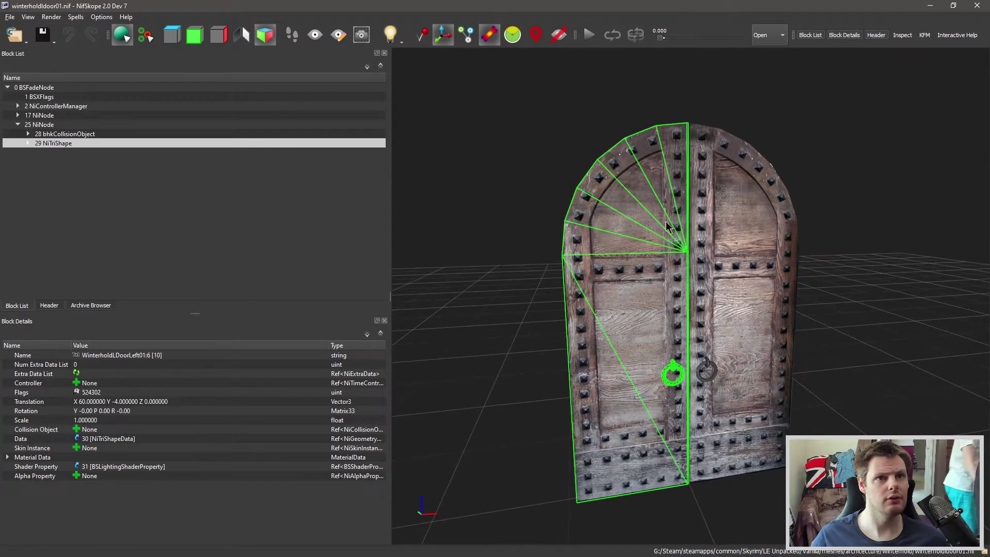
click(729, 199)
click(477, 191)
drag(477, 192, 540, 188)
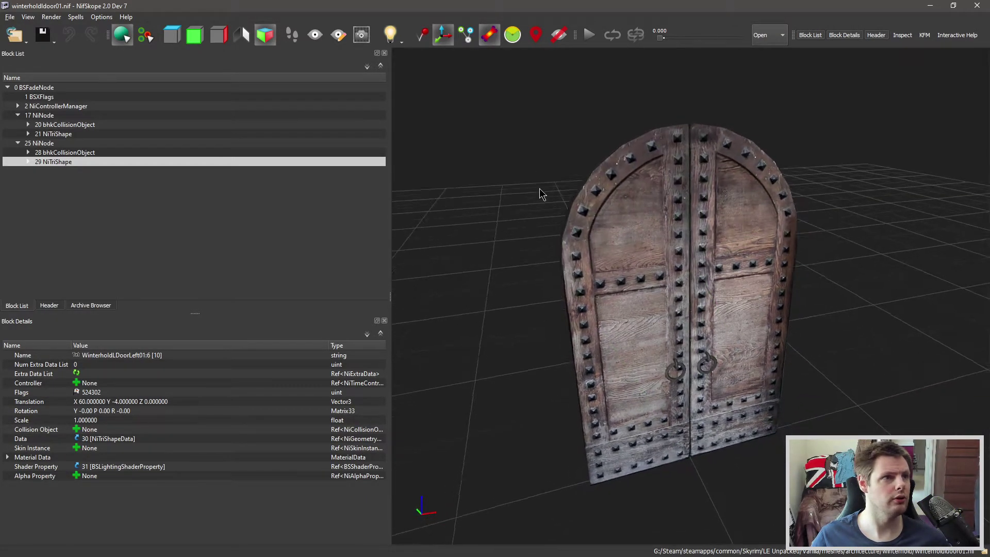
click(18, 116)
click(17, 125)
Step: Scrub the Open and Close animations on the time slider, ending on the Open sequence
mouse_move(662, 38)
mouse_down()
mouse_move(749, 44)
mouse_move(652, 40)
mouse_up()
scroll(769, 29, down, 1)
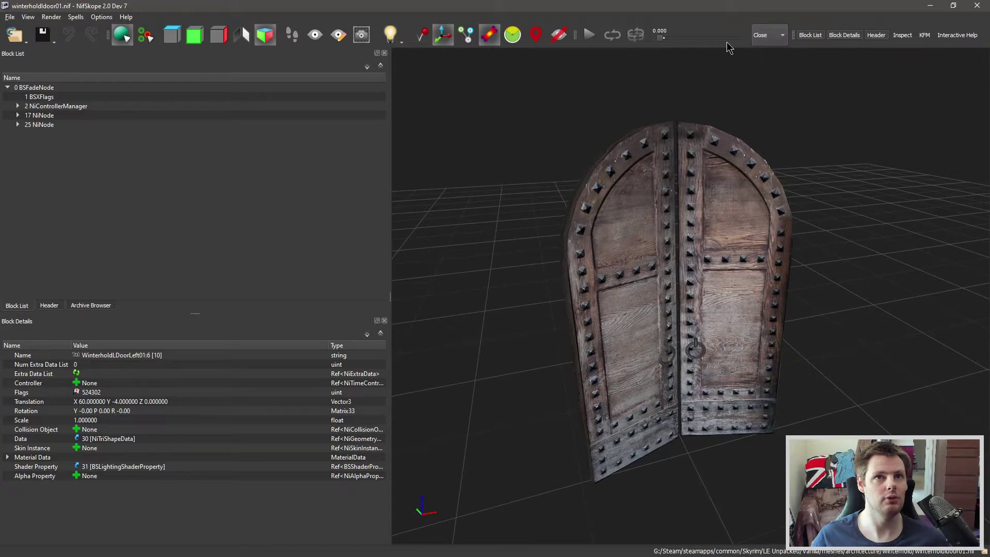
drag(664, 39, 769, 43)
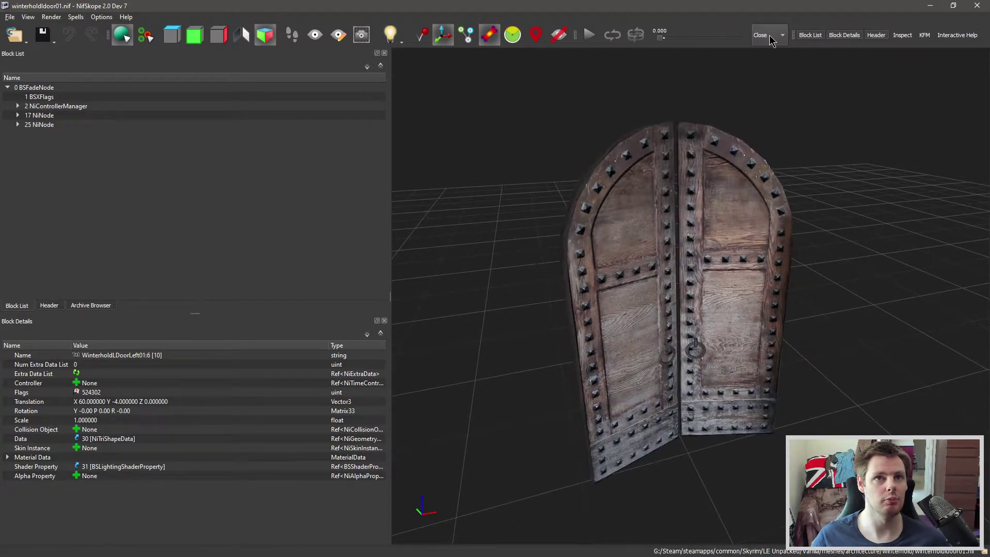
click(778, 35)
click(768, 21)
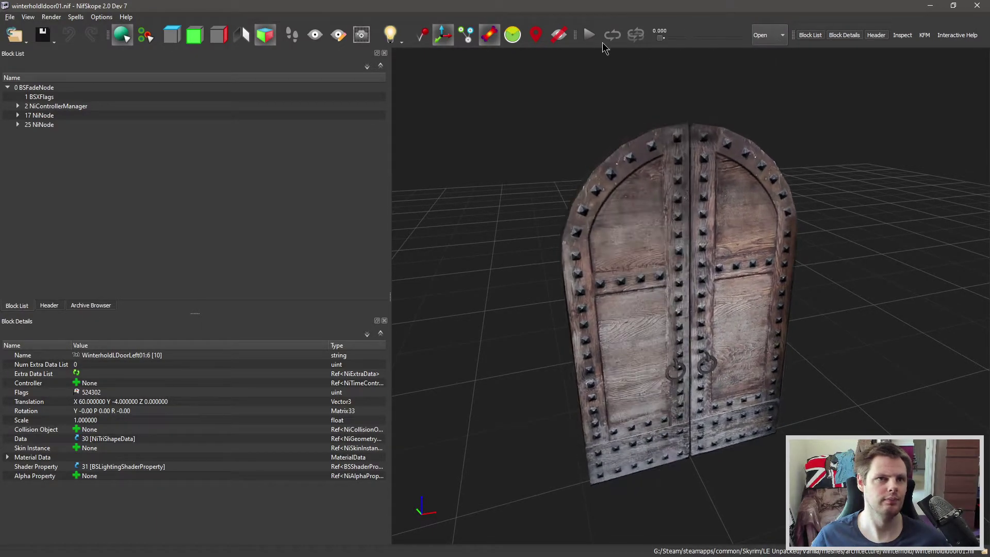
Step: Expand 2 NiControllerManager and inspect its 3 NiMultiTargetTransformController targets
click(47, 107)
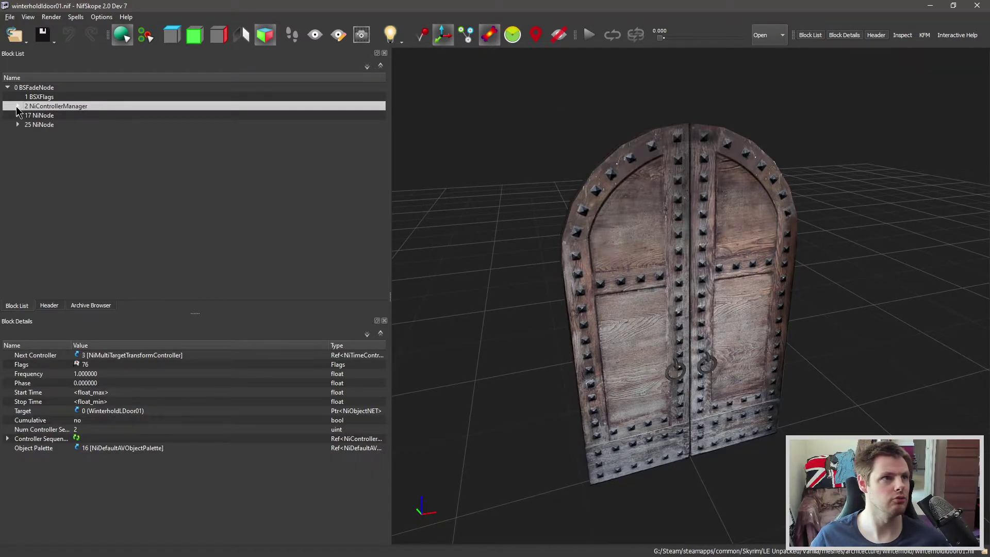
click(17, 107)
click(67, 115)
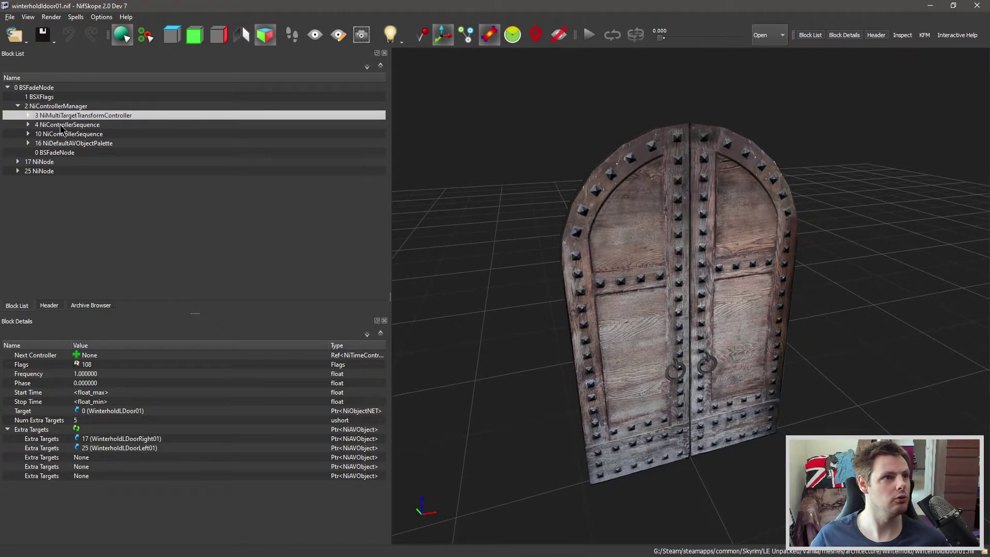
Step: Compare the Open and Close NiControllerSequence blocks, ending on Open (CYCLE_CLAMP, stop 0.6)
click(70, 125)
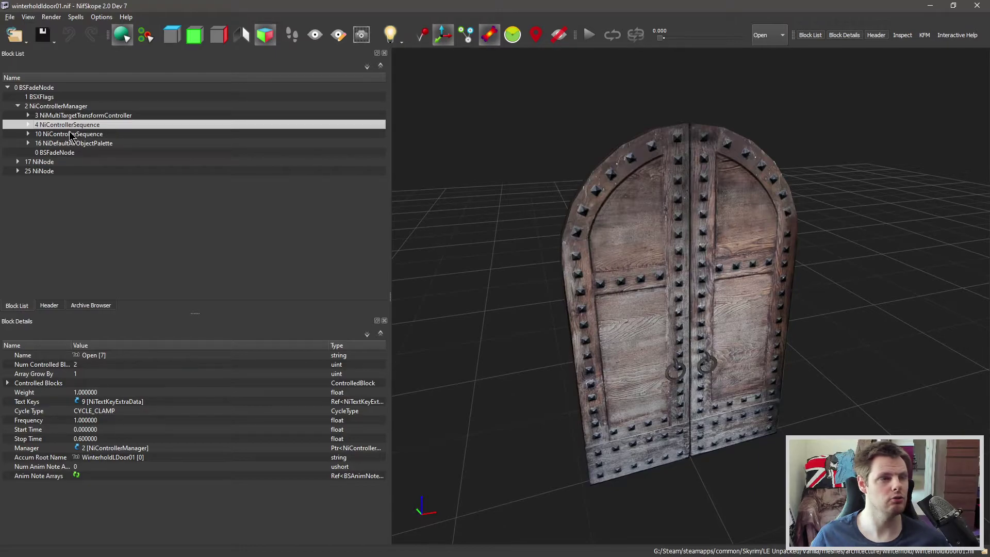
click(68, 134)
click(60, 126)
key(Down)
click(59, 126)
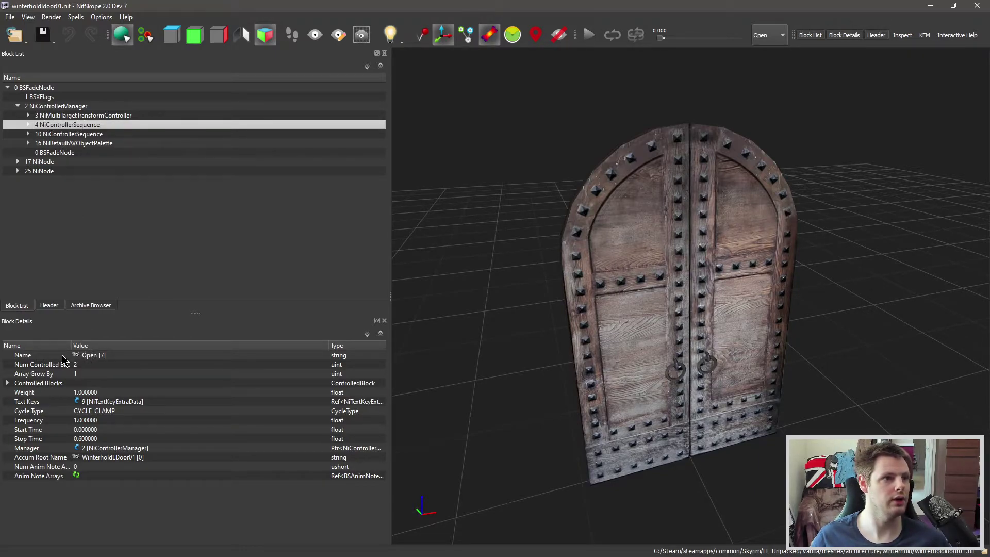
click(76, 135)
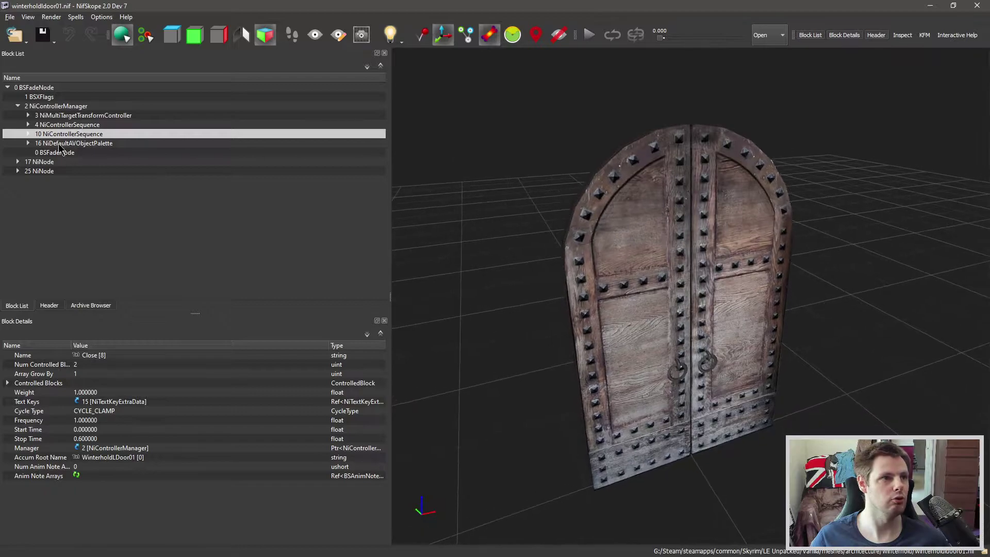
click(61, 126)
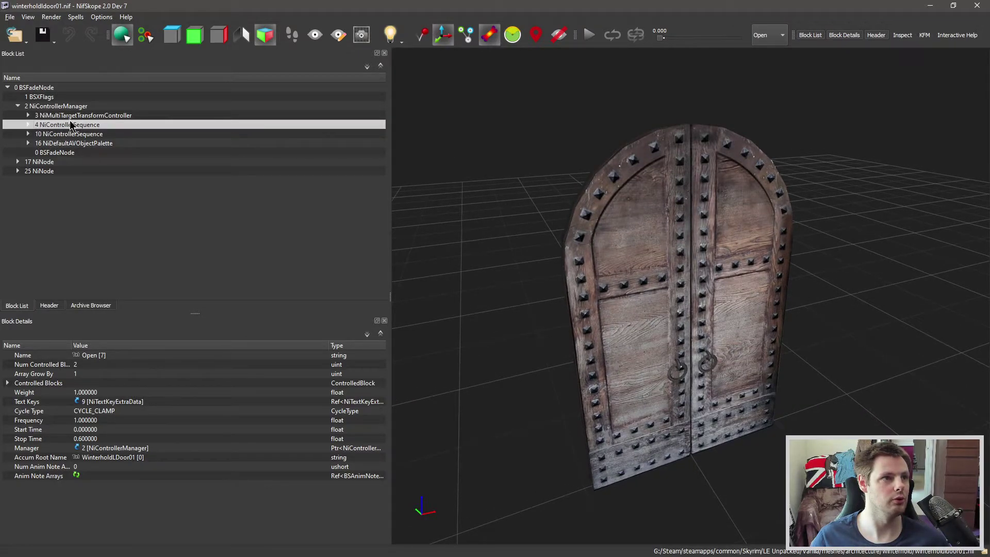
Step: Expand the Open sequence and show 9 NiTextKeyExtraData's text keys: start 0.0, end 0.6
click(29, 125)
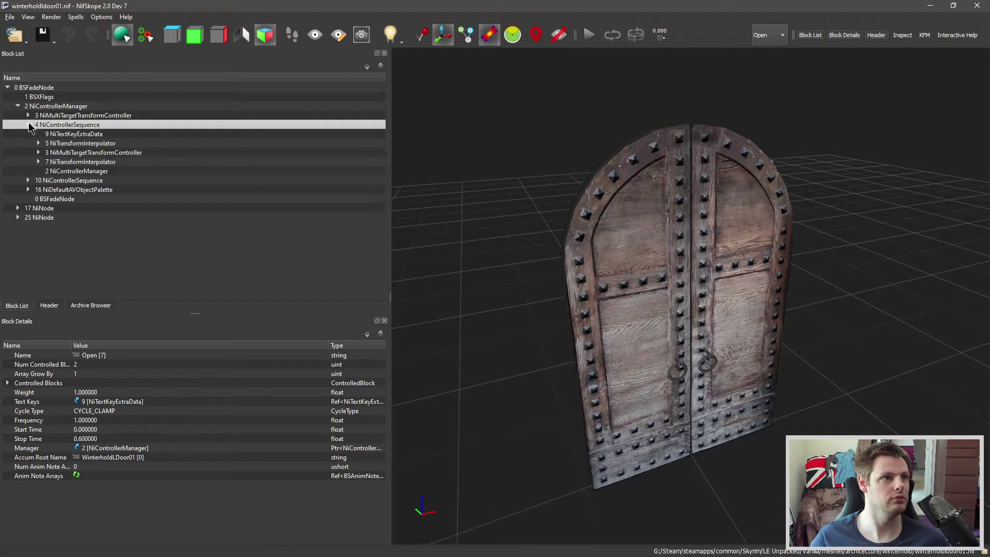
click(64, 135)
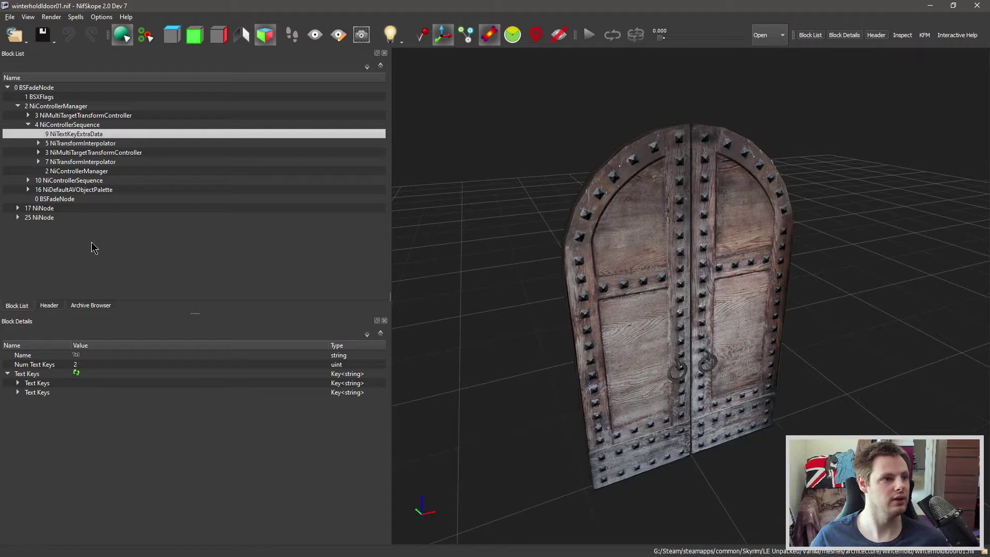
click(17, 382)
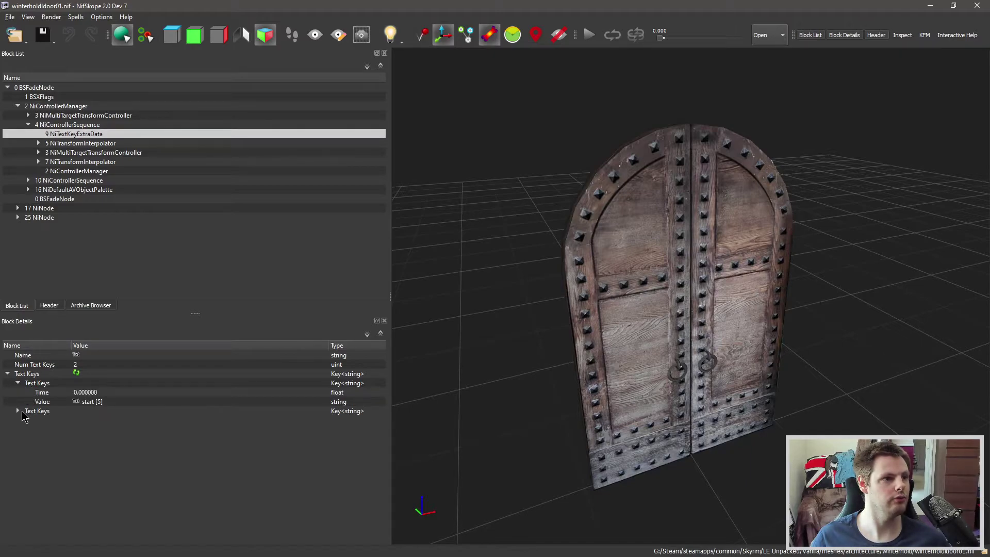
click(18, 411)
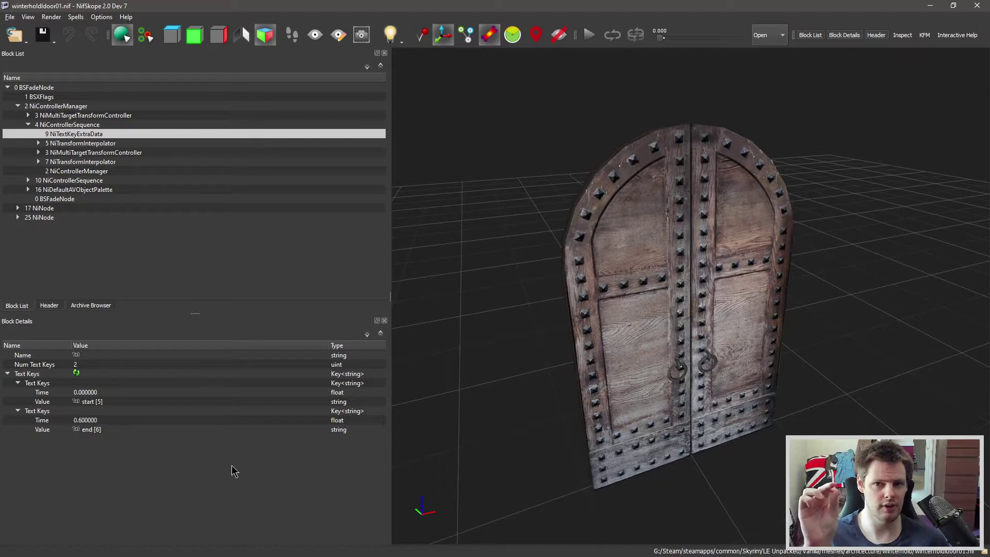
mouse_move(543, 287)
mouse_down()
mouse_move(541, 273)
mouse_move(544, 291)
mouse_up()
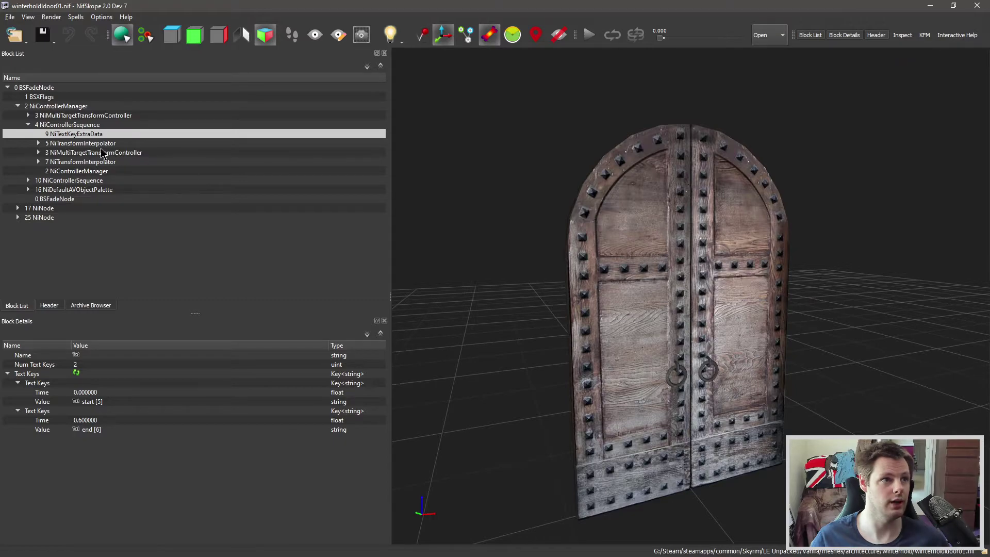
Step: Select 5 NiTransformInterpolator to show its rotation Y 135, P 90, R 0
drag(530, 197, 525, 227)
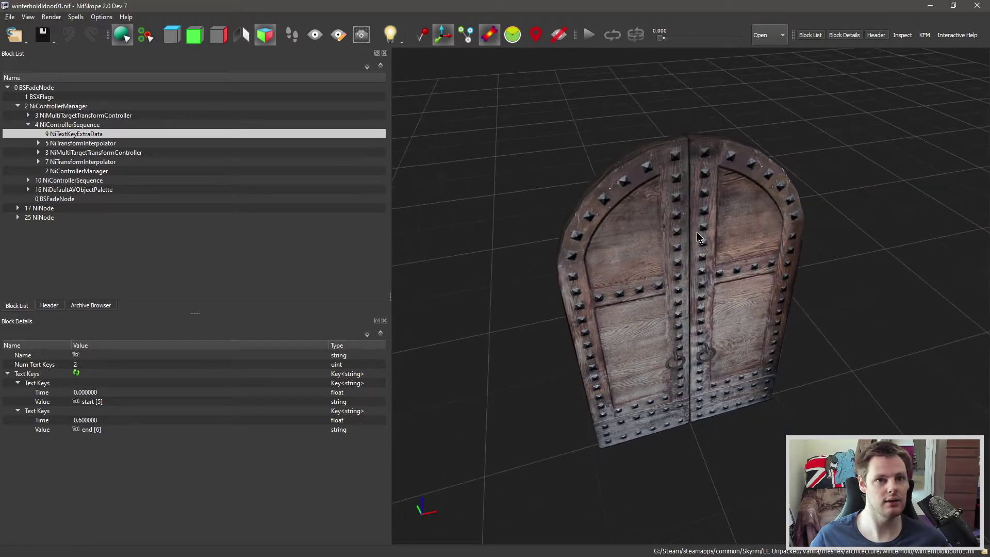
drag(721, 249, 674, 265)
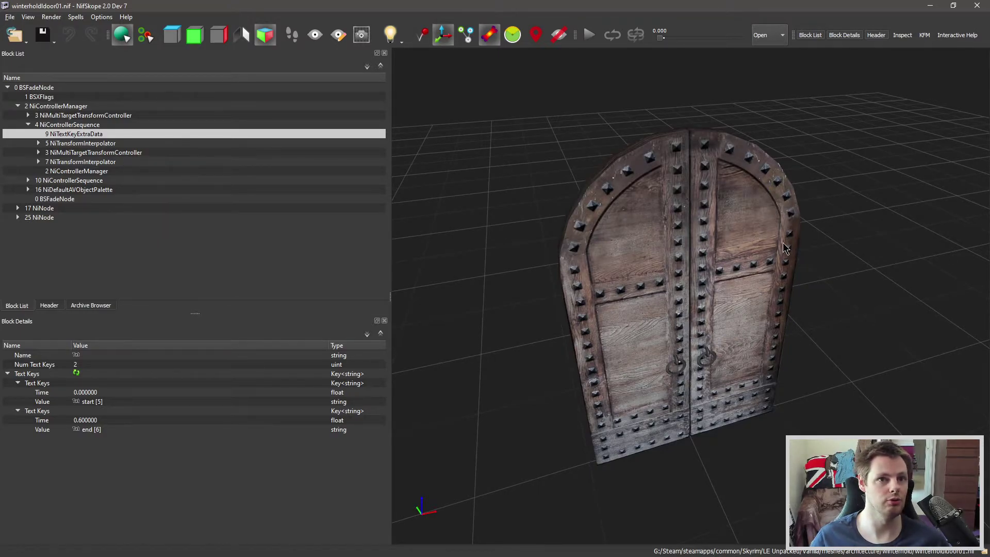
drag(541, 185, 549, 190)
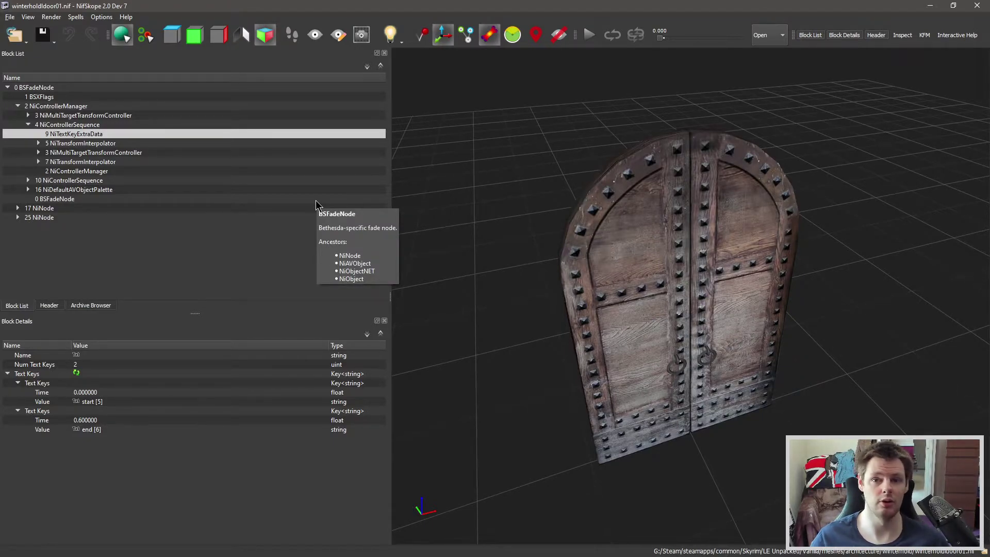
drag(530, 262, 521, 263)
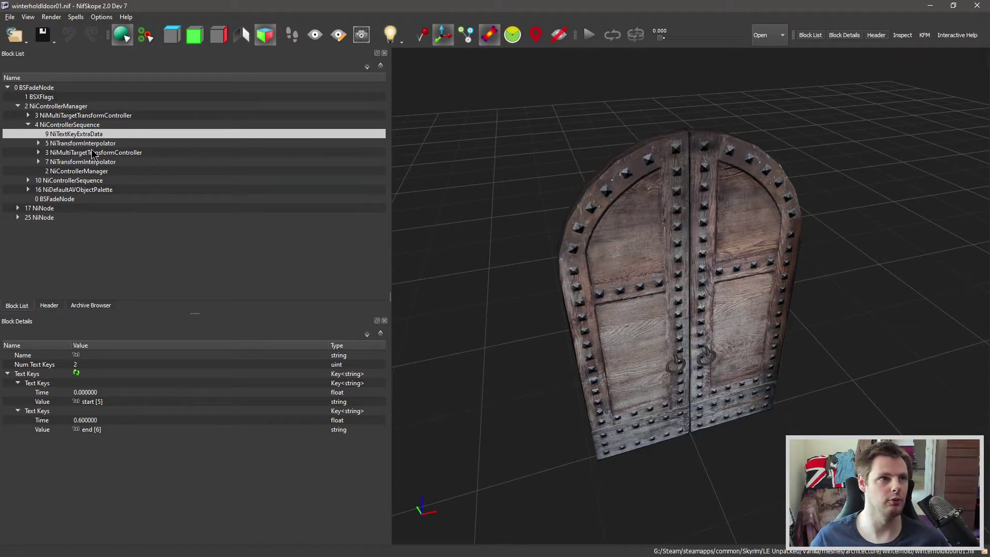
click(68, 144)
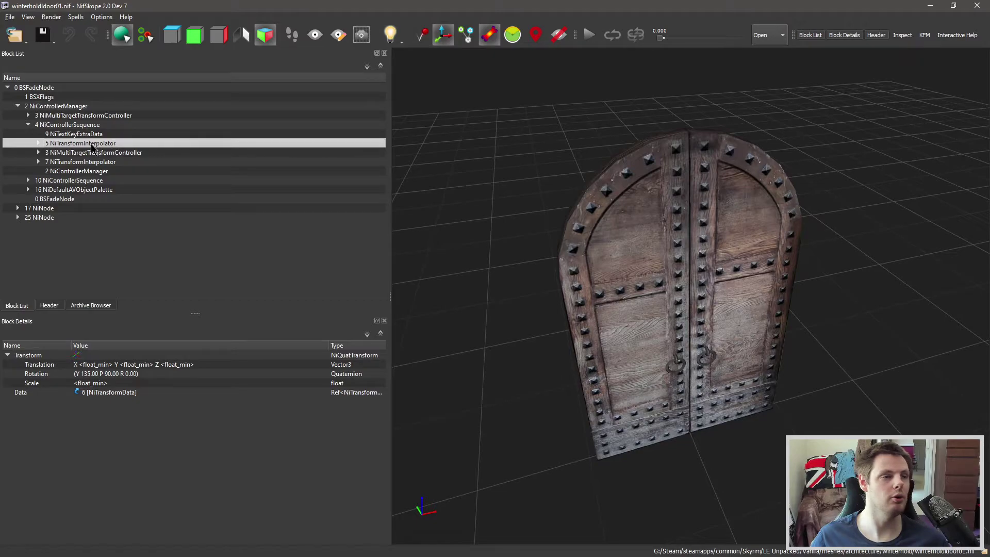
Step: Compare interpolators 5 and 7, then expand interpolator 5 to reveal 6 NiTransformData
click(69, 162)
click(67, 143)
click(55, 162)
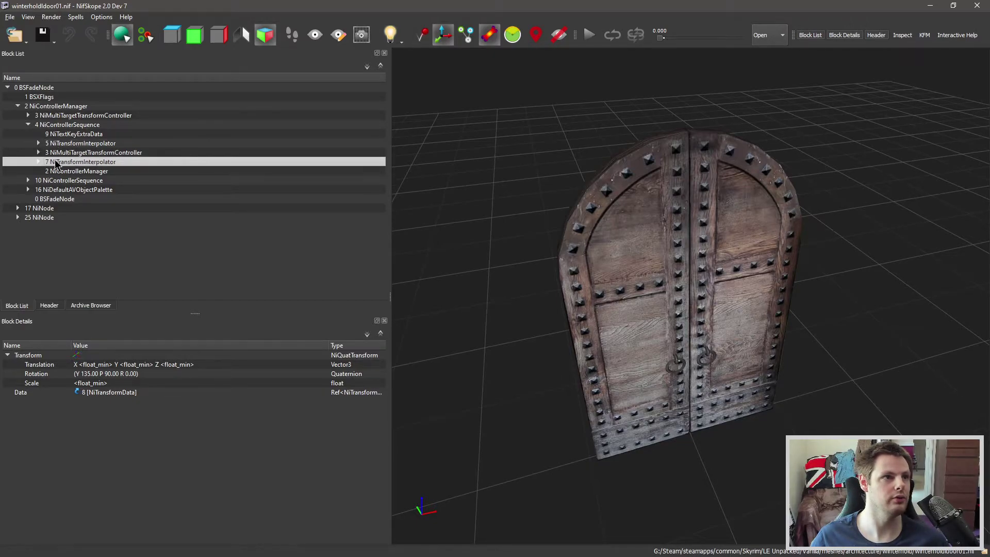
click(55, 144)
click(57, 124)
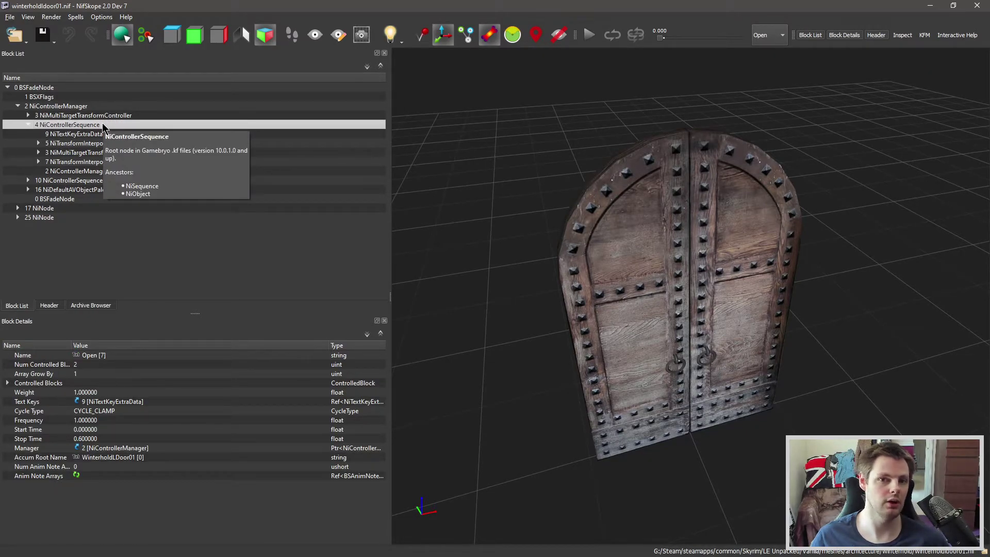
click(83, 144)
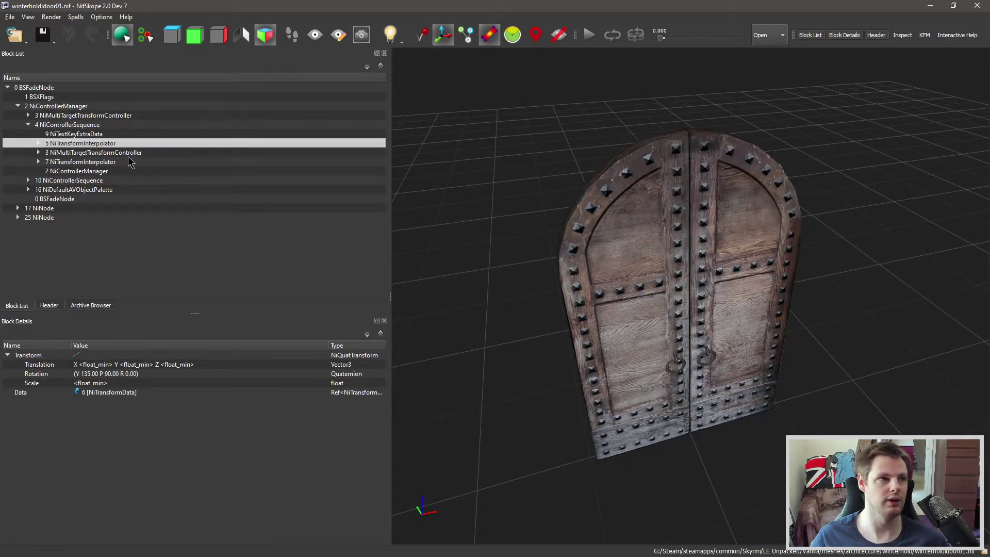
click(39, 144)
mouse_move(67, 154)
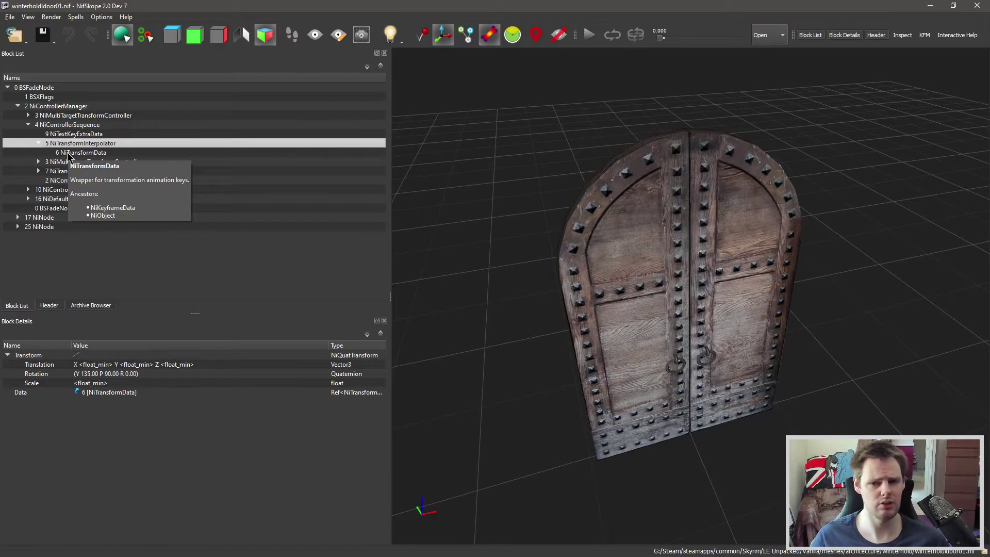
Step: Expand the third XYZ Rotations group of 6 NiTransformData down to its two keys
click(74, 154)
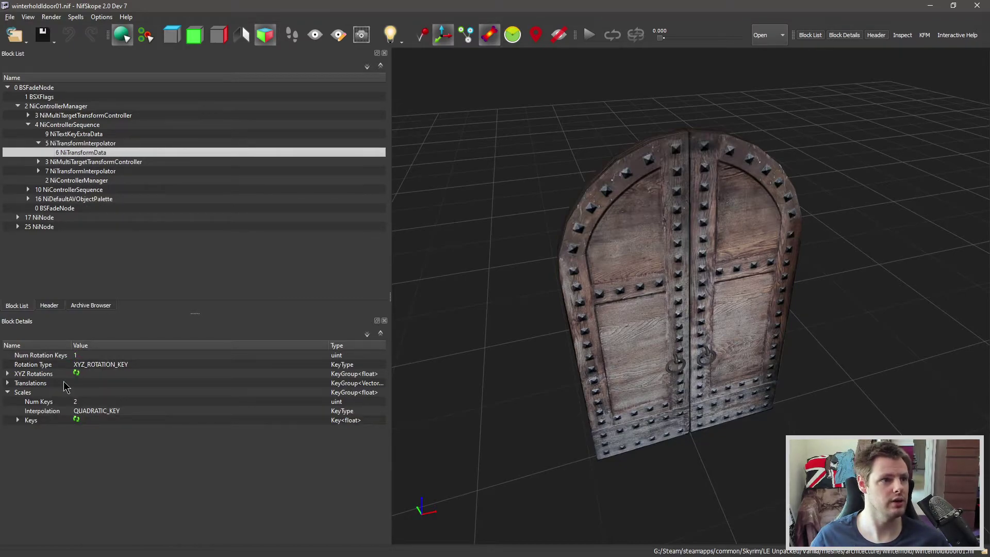
click(7, 374)
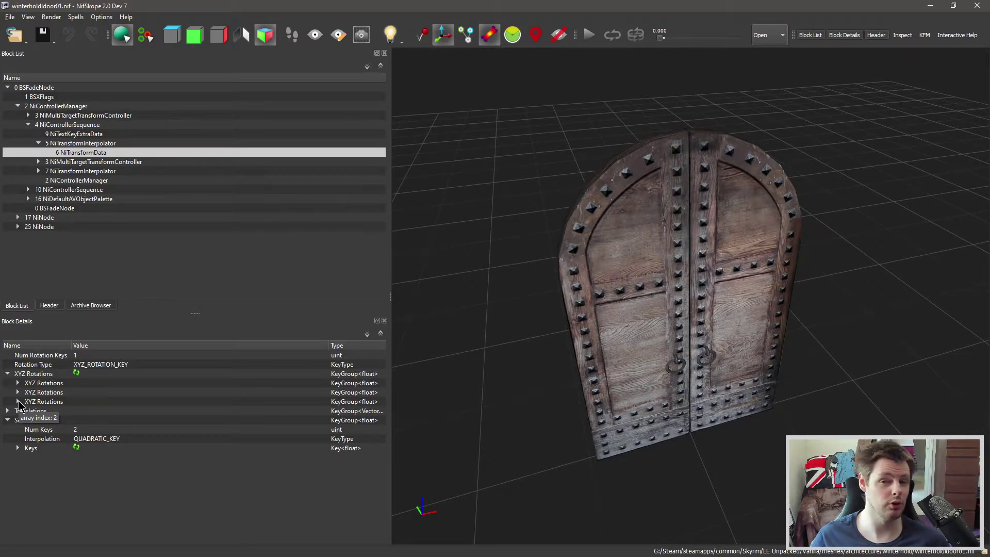
click(18, 402)
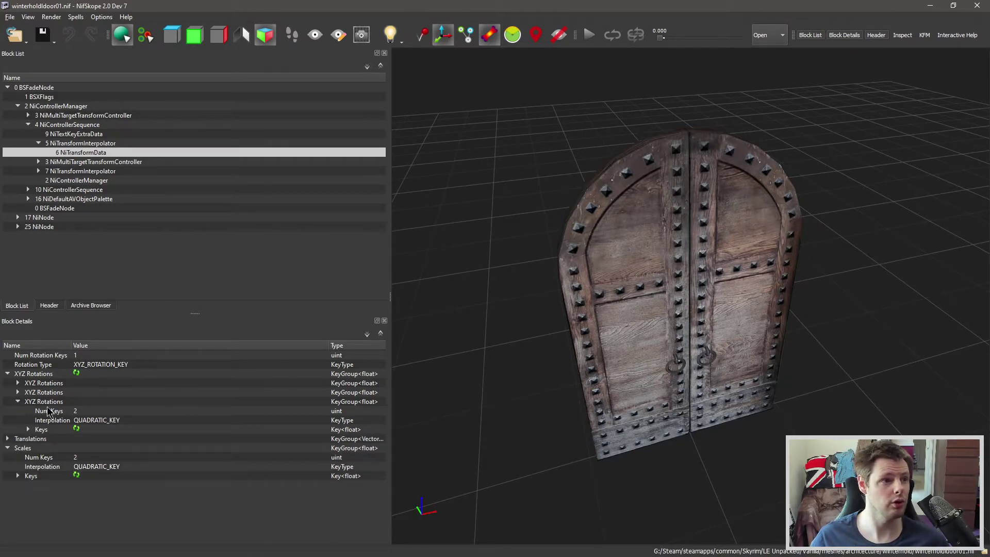
click(28, 430)
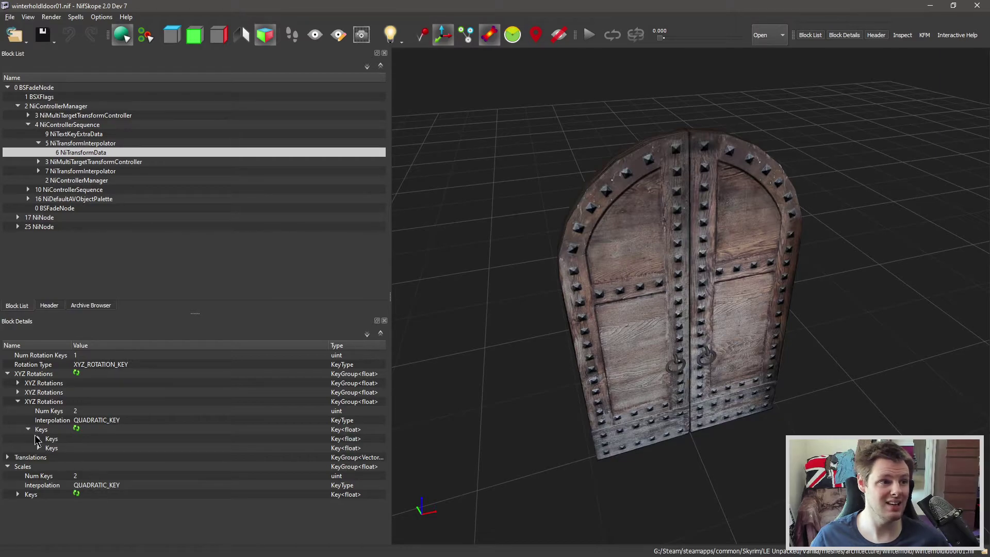
click(39, 439)
click(39, 485)
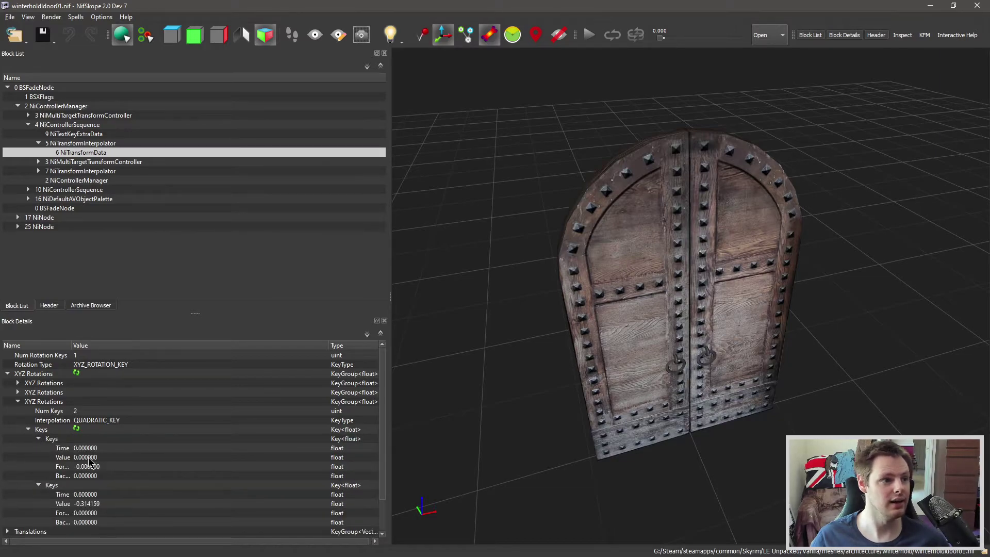
Step: Inspect the second key: time 0.600000, value -0.314159
scroll(105, 456, down, 1)
scroll(111, 453, up, 1)
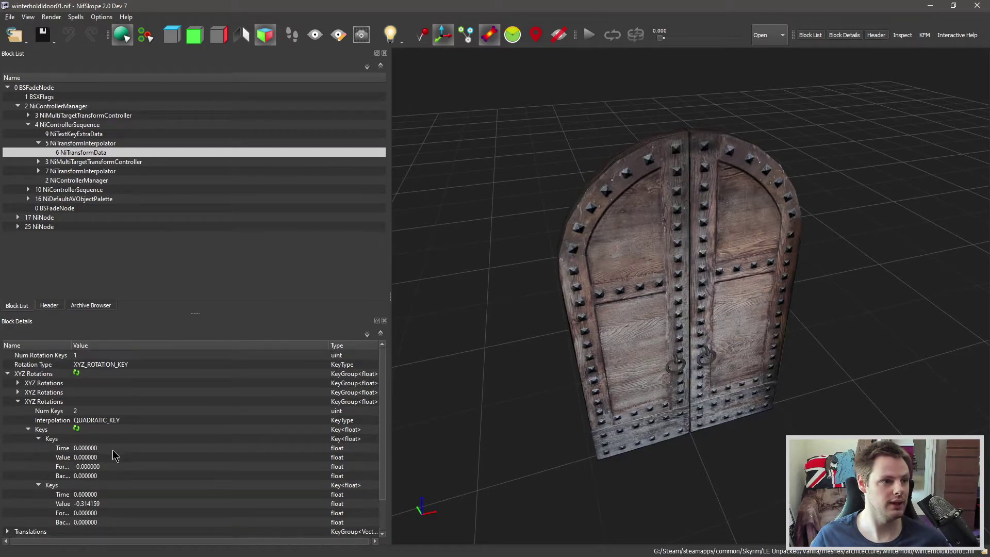
click(109, 504)
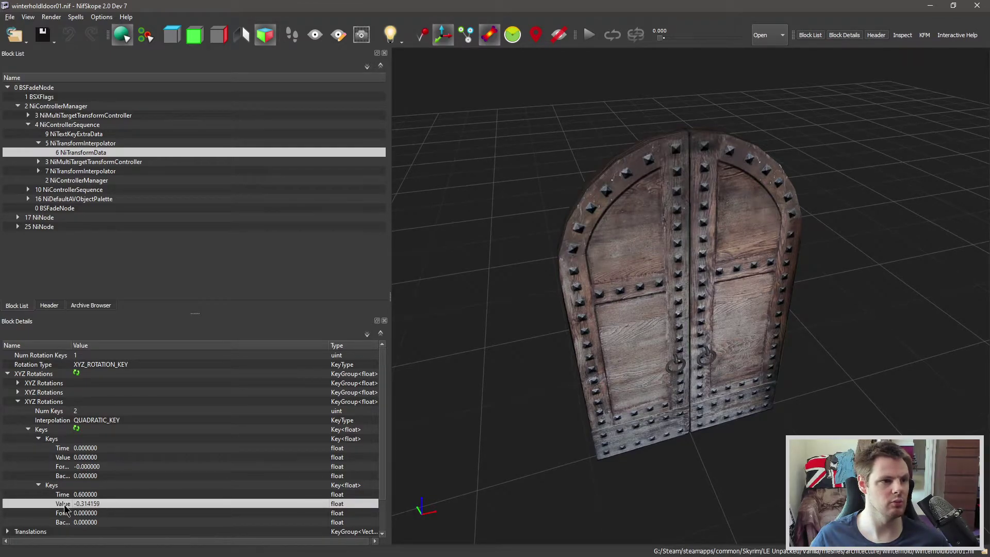
mouse_move(107, 510)
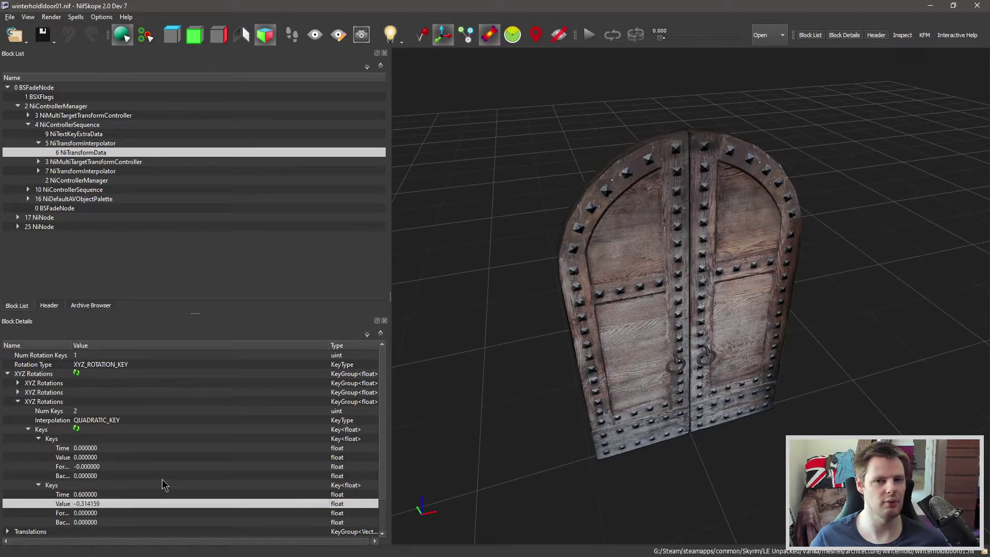
mouse_move(163, 479)
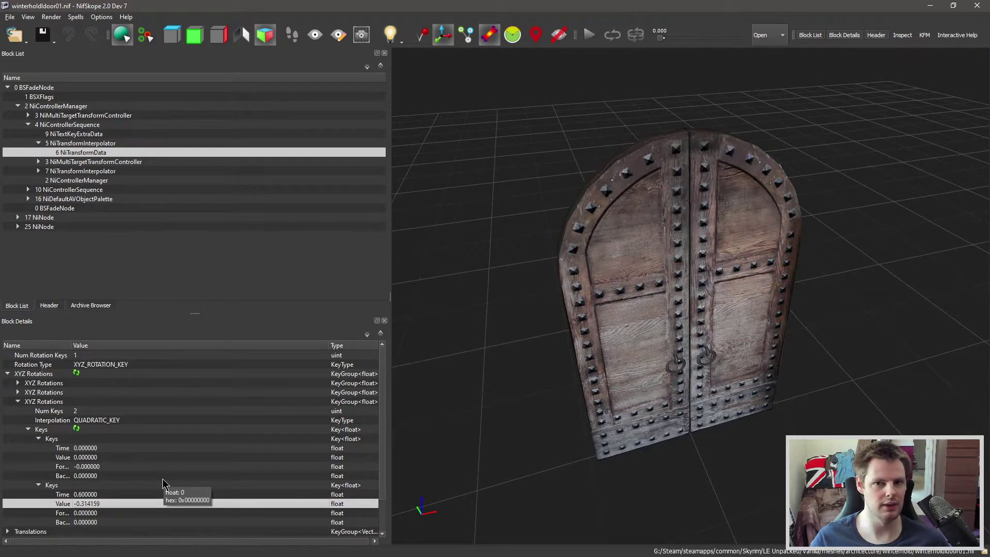
click(106, 493)
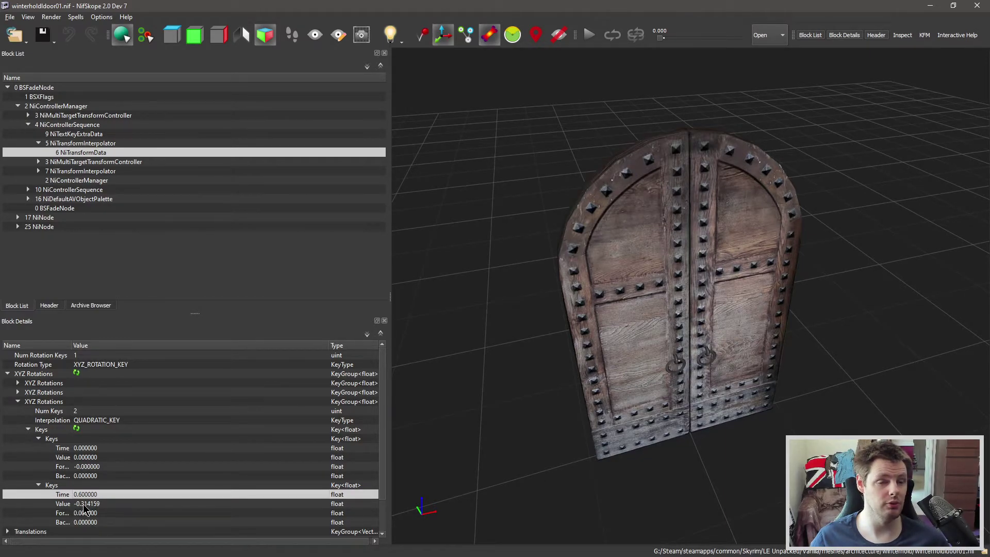
mouse_move(82, 503)
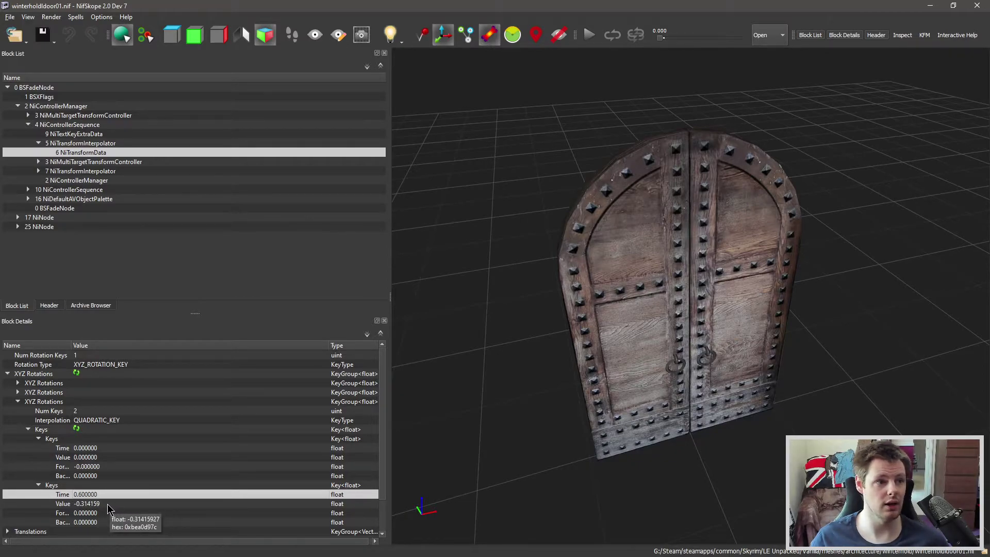
Step: Change the second Z rotation key's value at time 0.6 from -0.314159 to -1
double_click(107, 504)
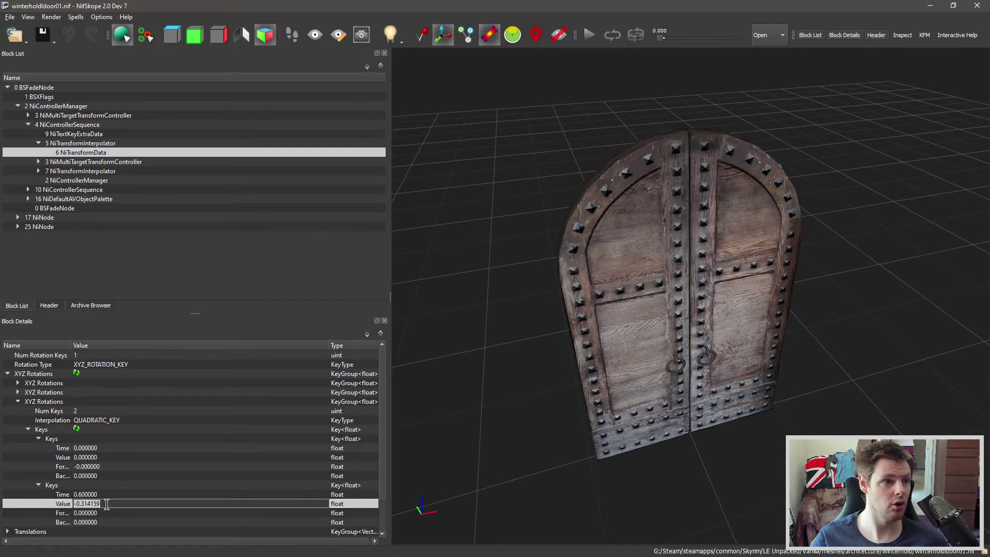
text(-1)
key(Return)
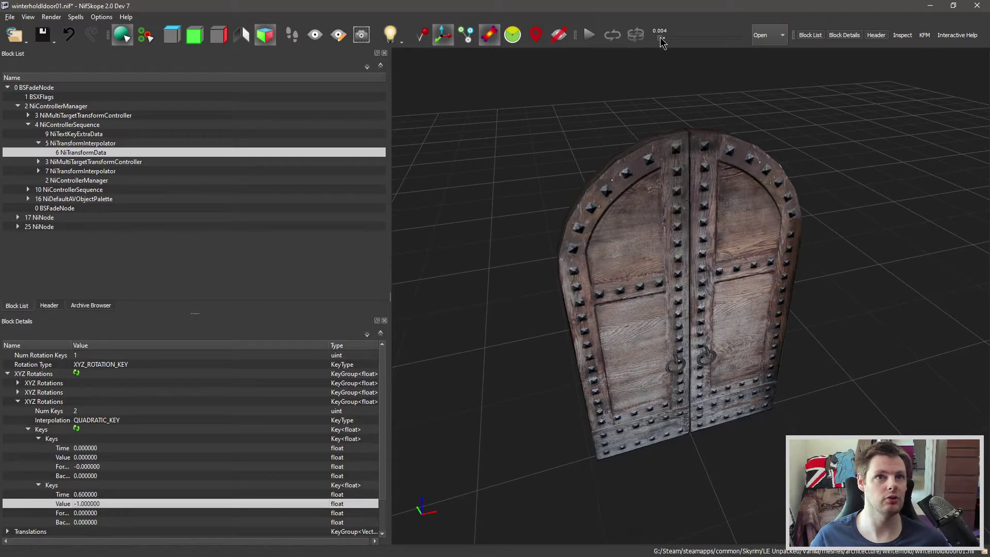
Step: Scrub the Open animation to 0.600 and orbit to see the edited leaf swung open
drag(662, 38, 739, 38)
drag(754, 88, 648, 314)
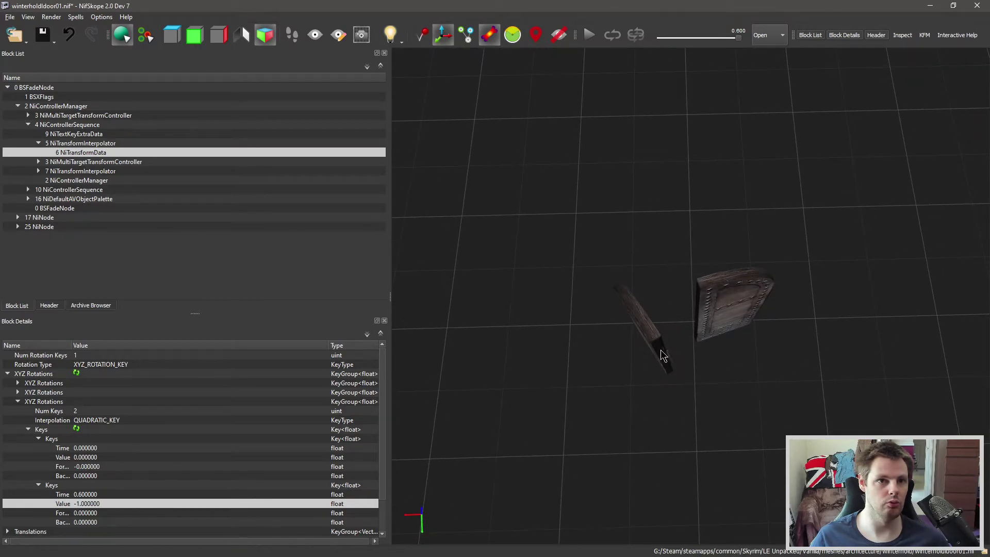
mouse_move(658, 276)
mouse_down()
mouse_move(659, 310)
mouse_move(667, 292)
mouse_up()
Step: Try final rotation key values of -2 and then -1.5, checking the leaf's angle each time
double_click(89, 505)
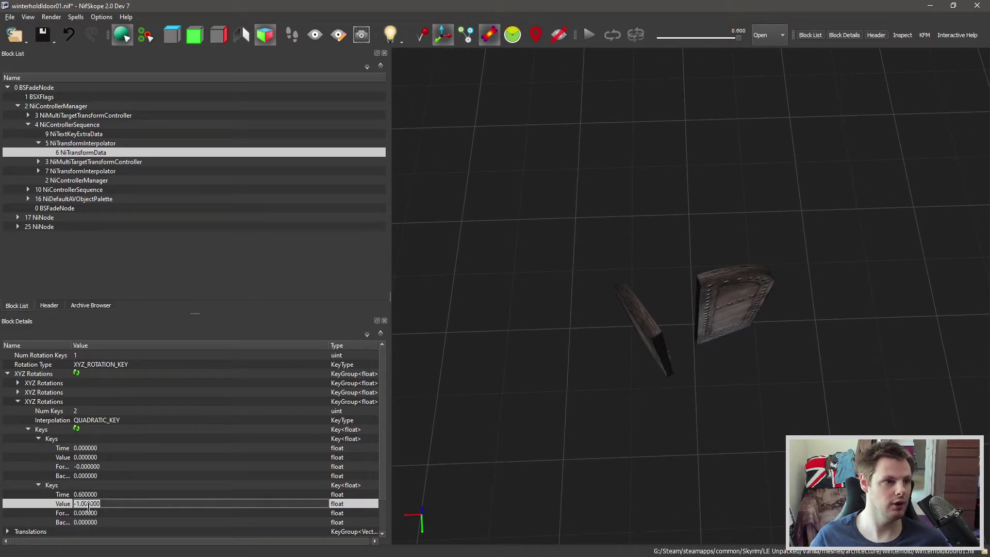
key(BackSpace)
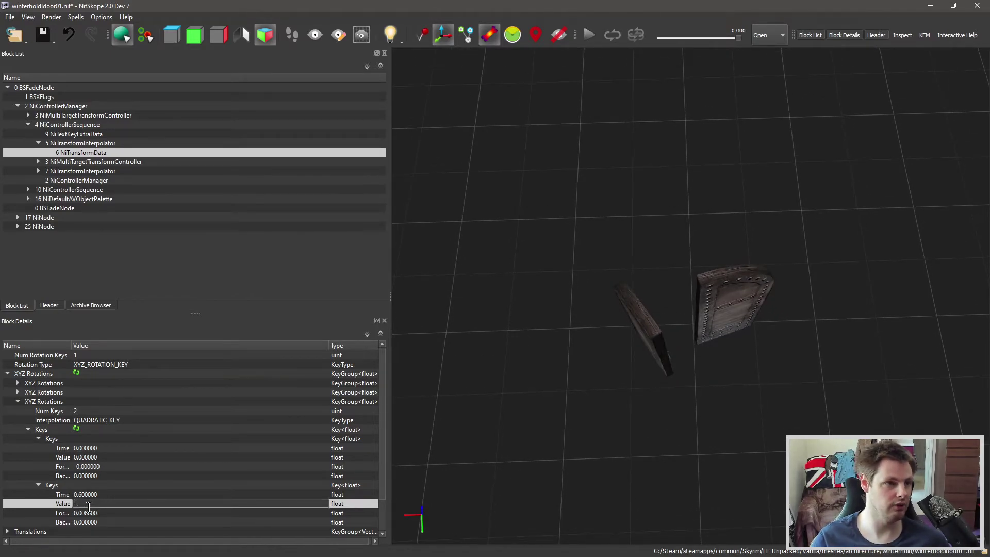
key(Return)
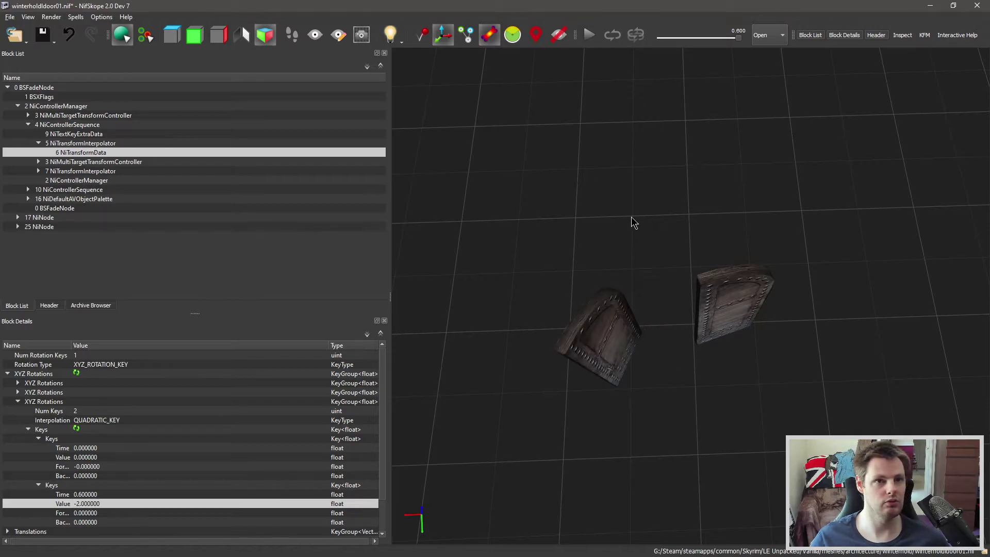
drag(633, 219, 727, 230)
double_click(87, 508)
key(BackSpace)
text(-)
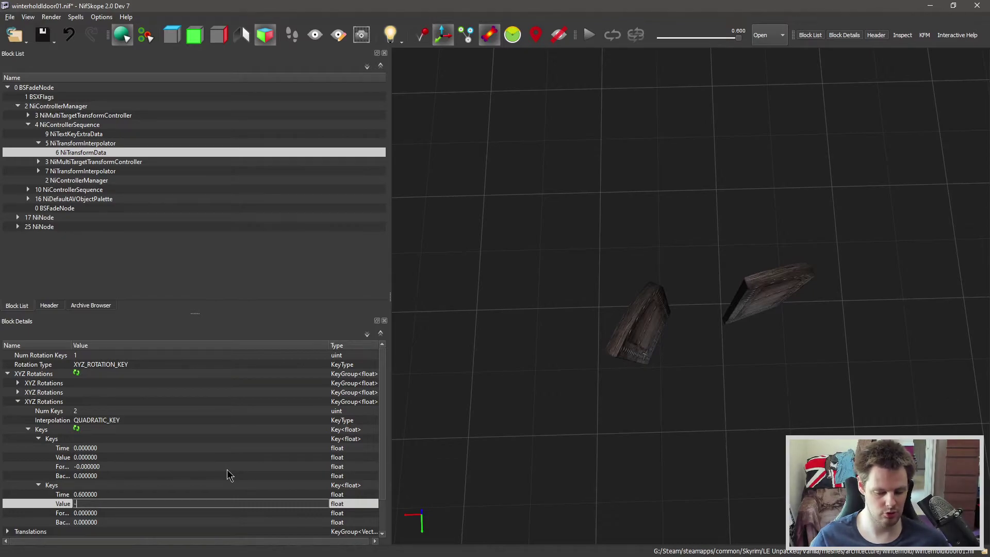
text(1.5)
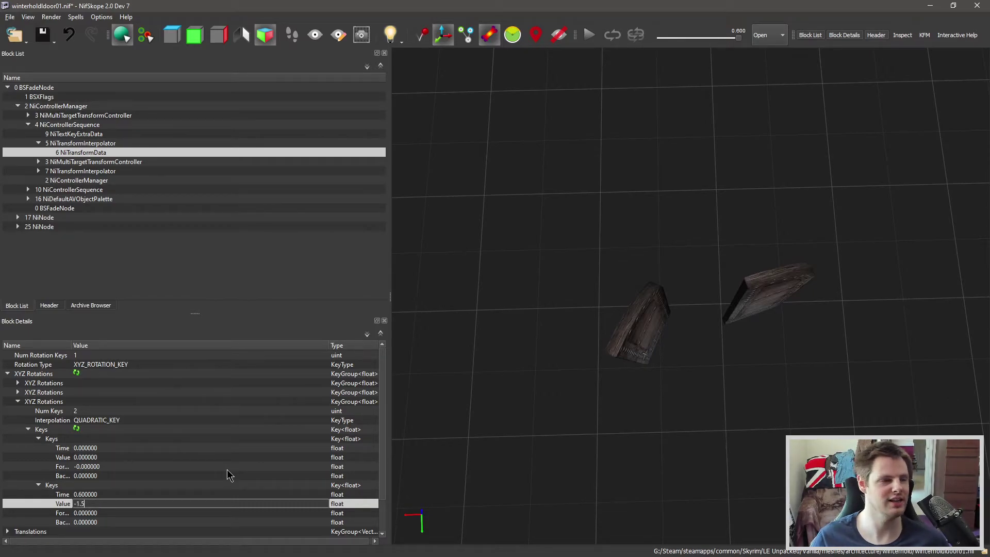
key(Return)
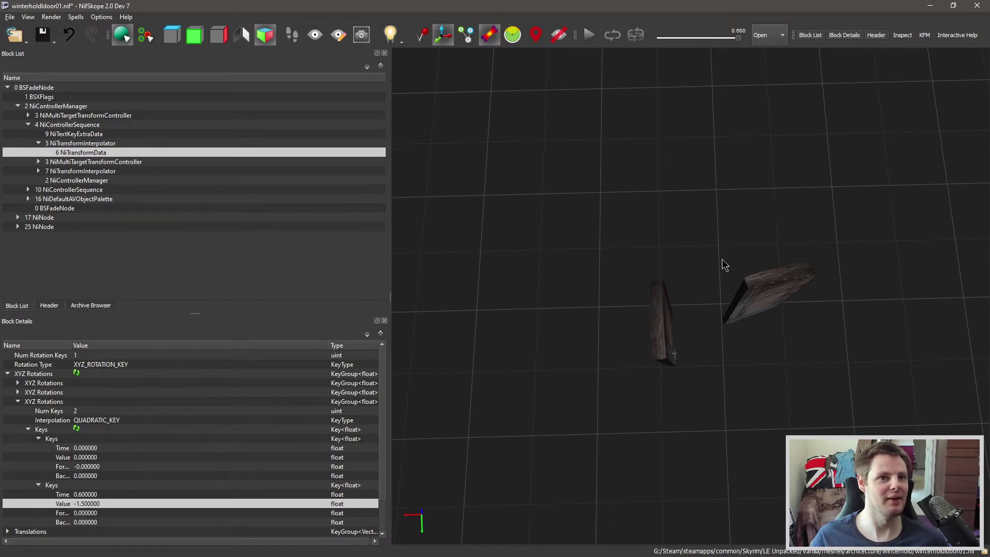
drag(723, 266, 675, 306)
Step: Settle the final rotation key at -1.6 and check both leaves in the viewport
double_click(96, 504)
click(83, 504)
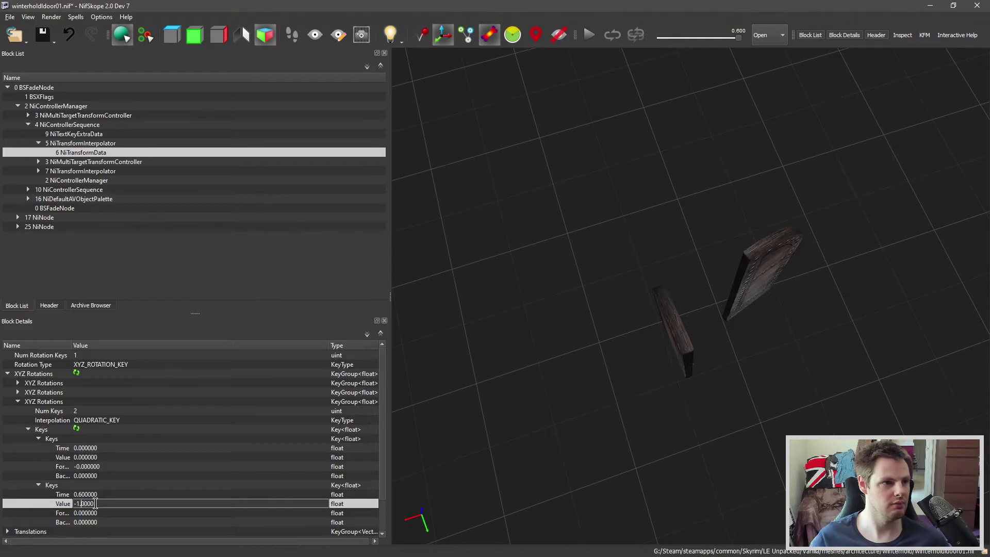
key(Return)
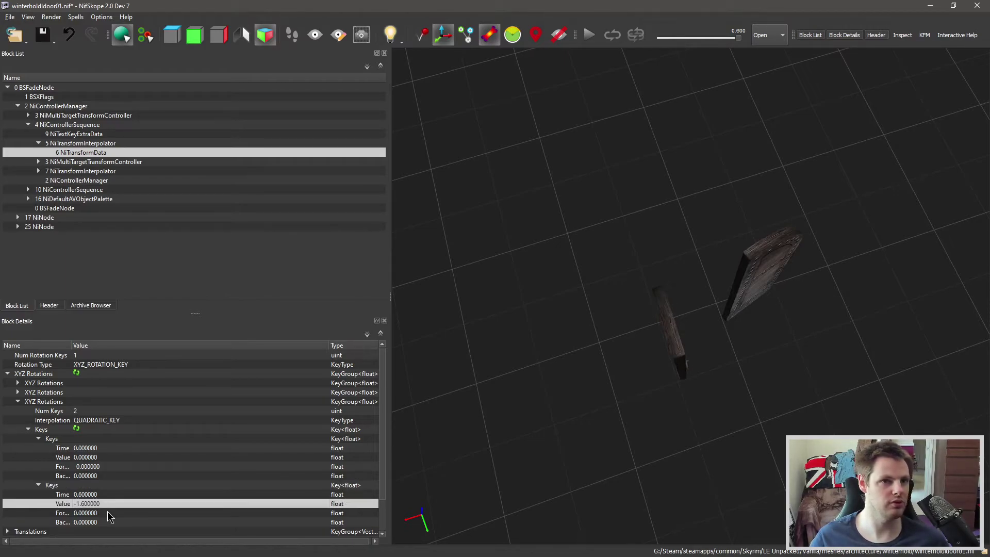
drag(639, 379, 720, 364)
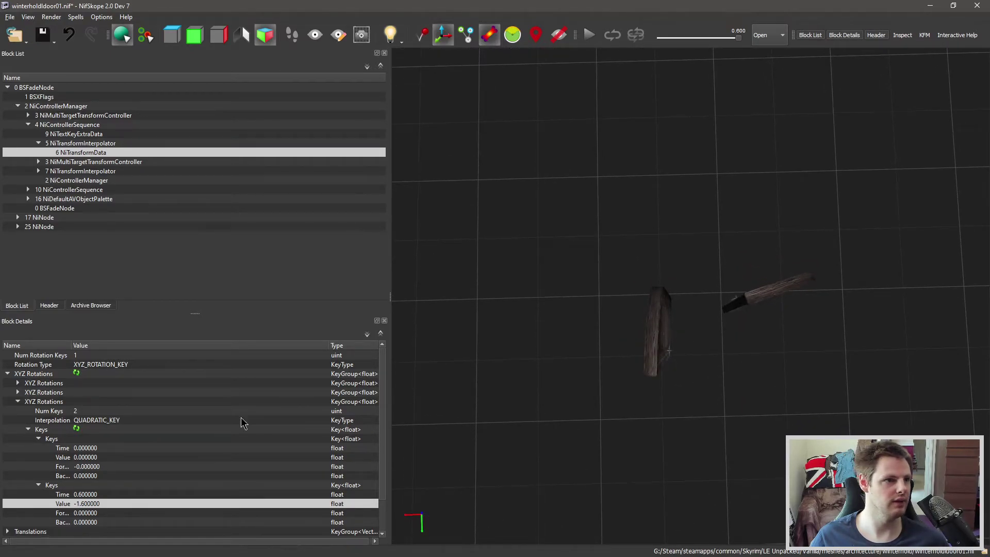
click(96, 495)
click(95, 504)
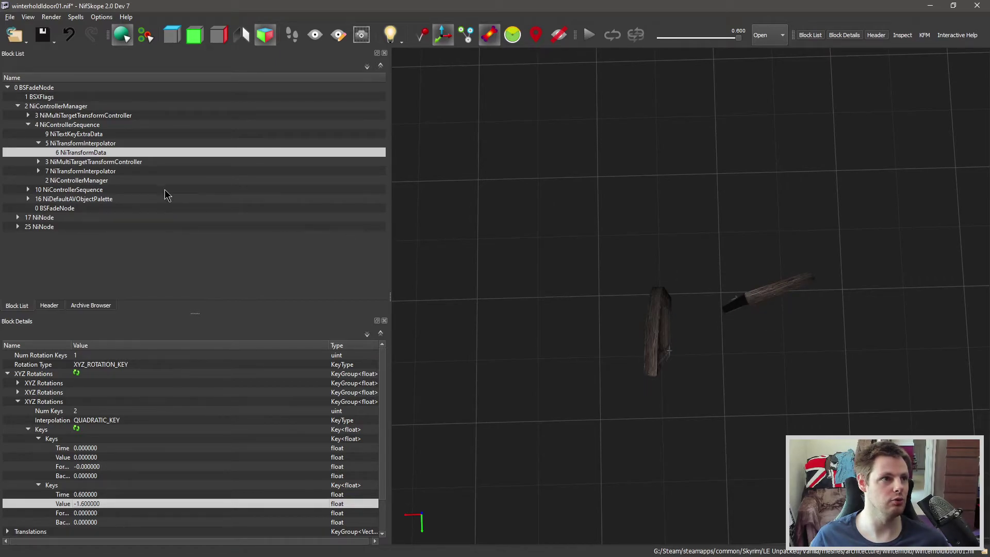
Step: Select 8 NiTransformData and expand its third XYZ Rotations keys
click(67, 144)
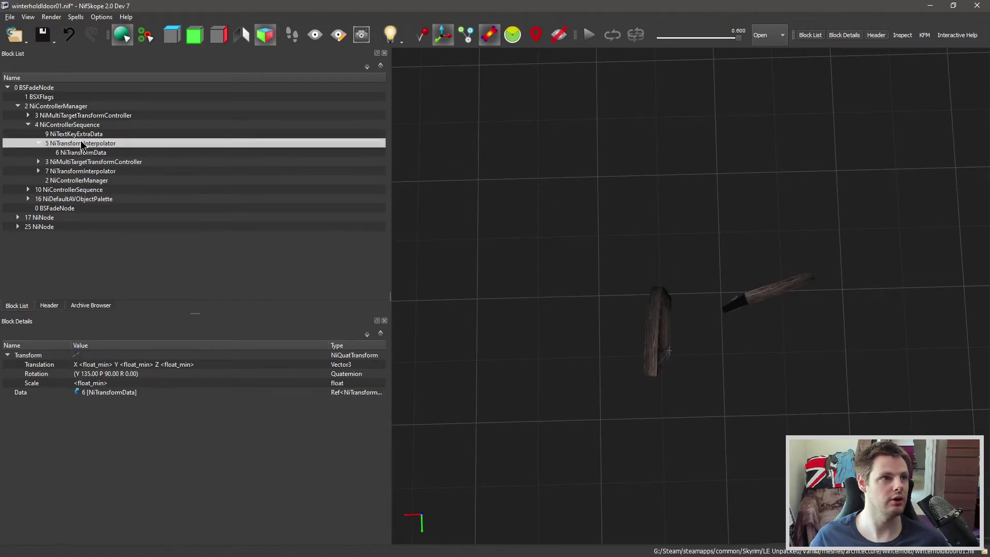
click(65, 172)
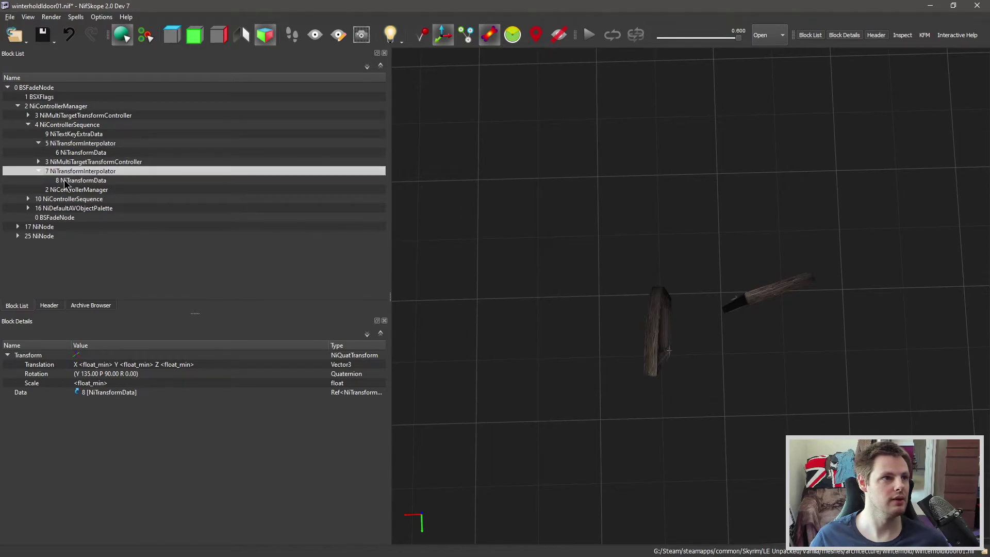
key(Right)
key(Down)
click(7, 374)
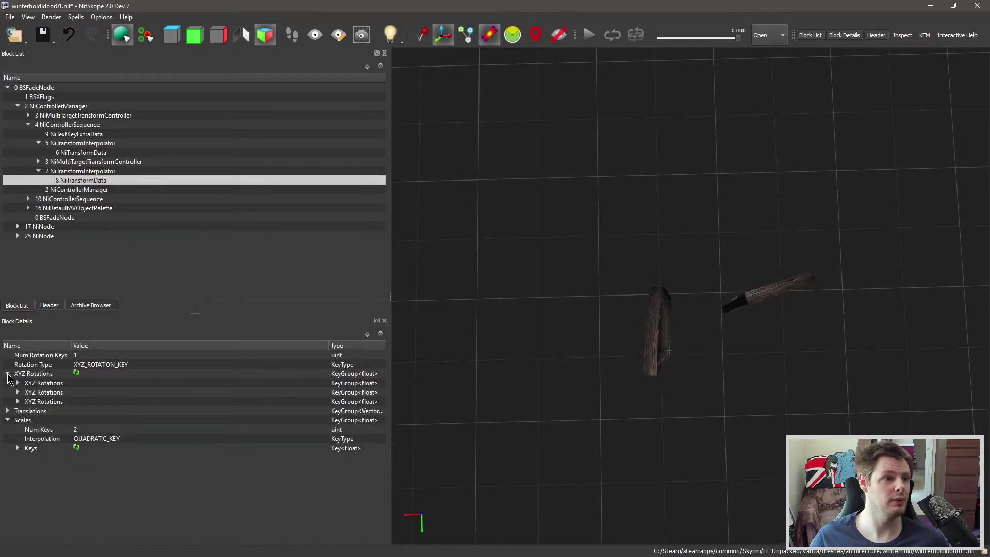
click(17, 402)
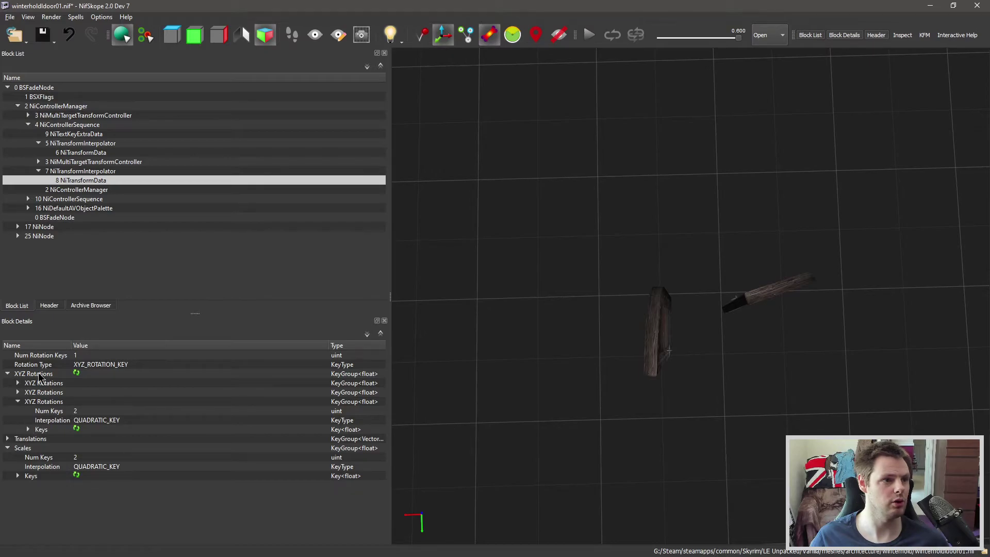
click(28, 429)
click(38, 449)
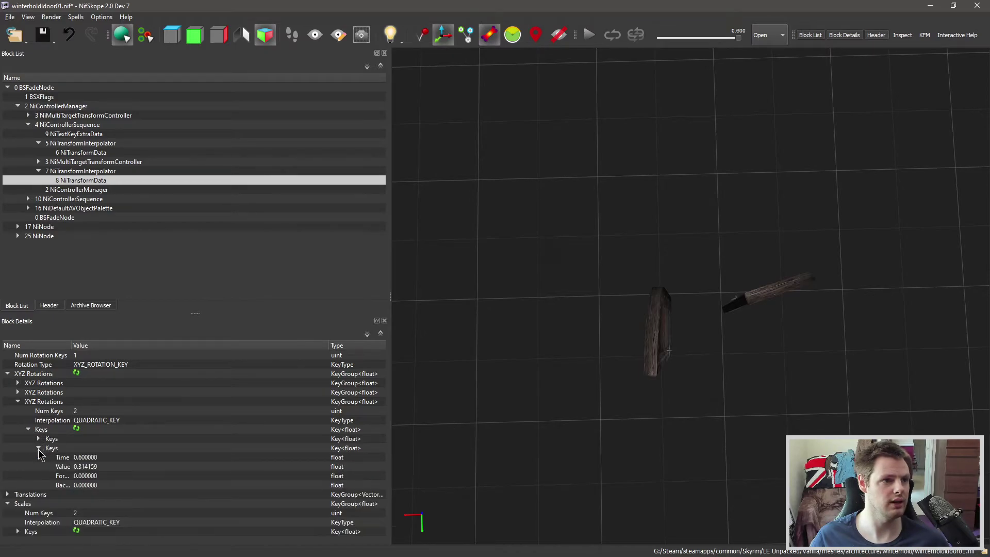
Step: Change the second key's value from 0.314159 to 1.6 and inspect both open leaves
click(97, 467)
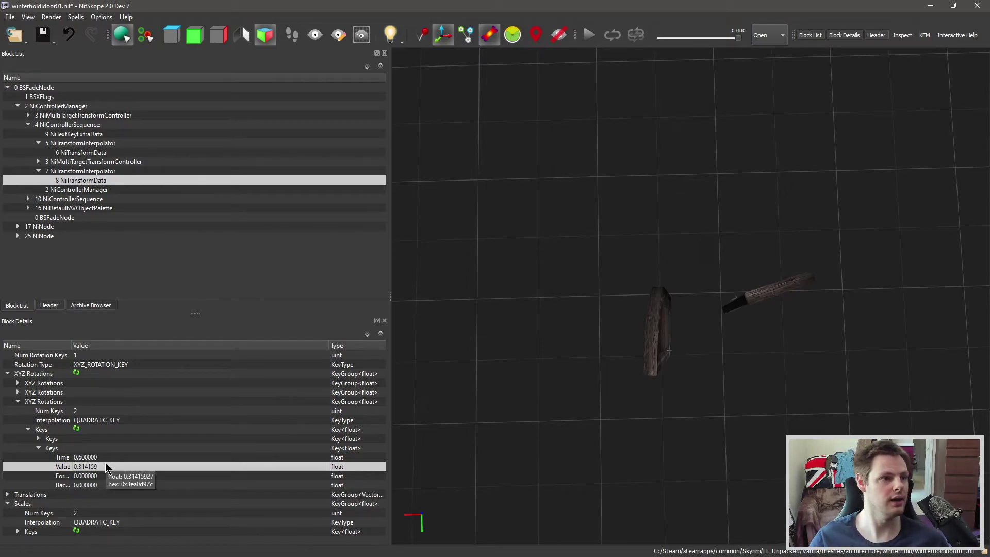
click(89, 466)
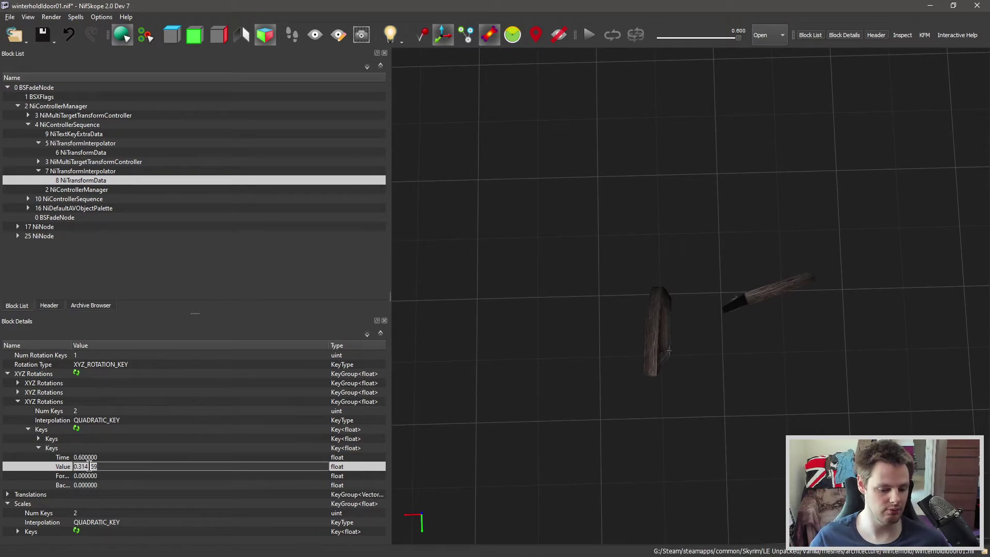
key(ctrl+a)
text(1.6)
key(Return)
drag(720, 302, 781, 332)
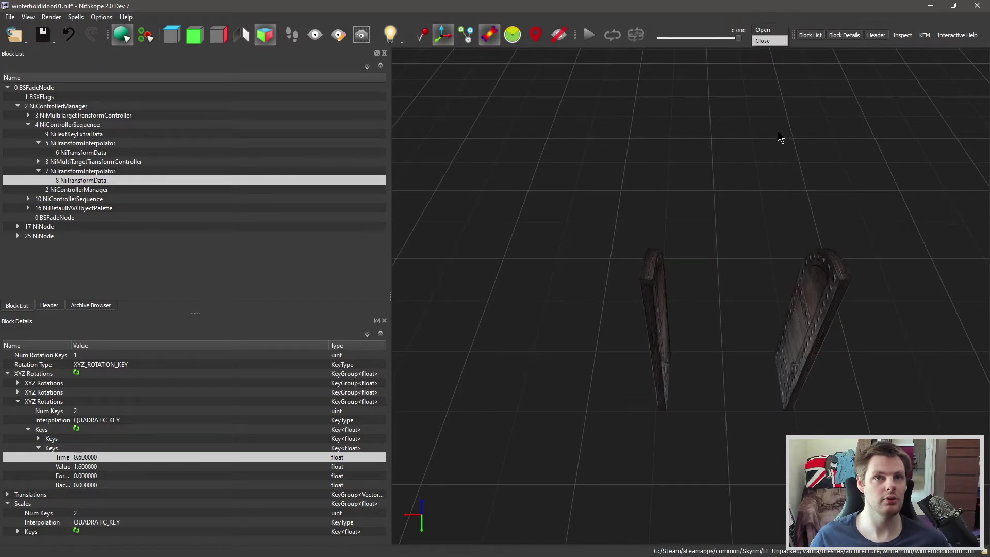
Step: Preview the Close animation, then switch back to the Open animation
click(764, 44)
click(765, 46)
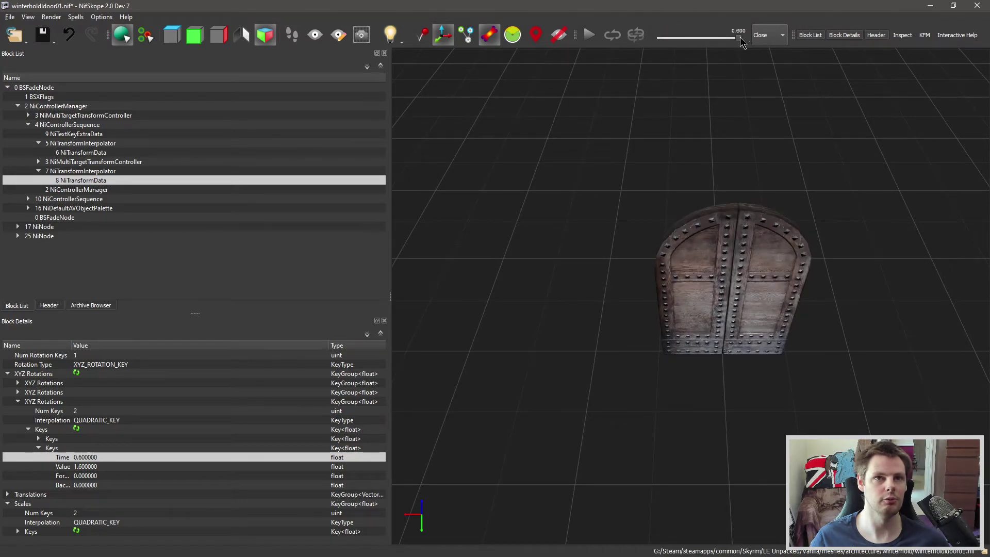
click(774, 36)
click(764, 20)
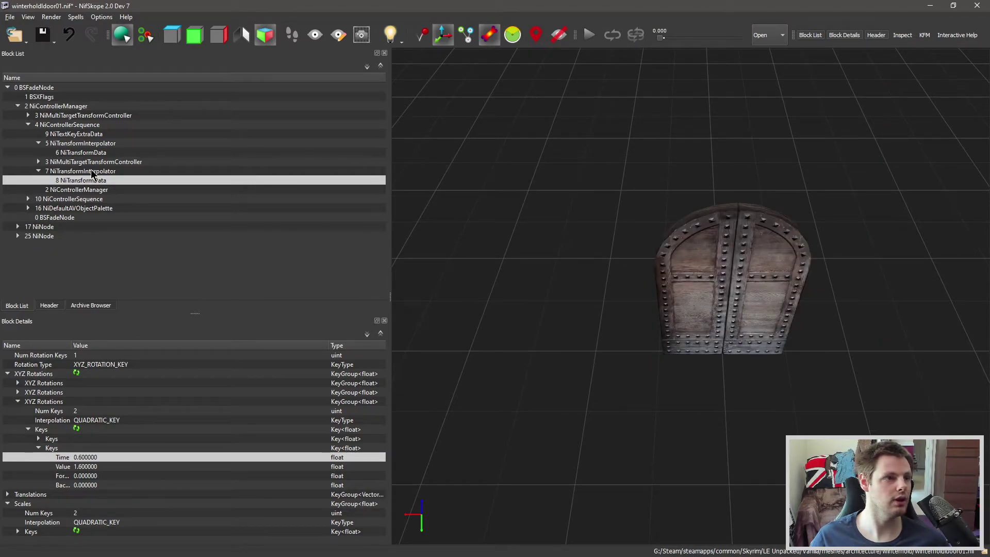
Step: Collapse the Open sequence and expand the Close NiControllerSequence in the block tree
click(49, 107)
click(17, 107)
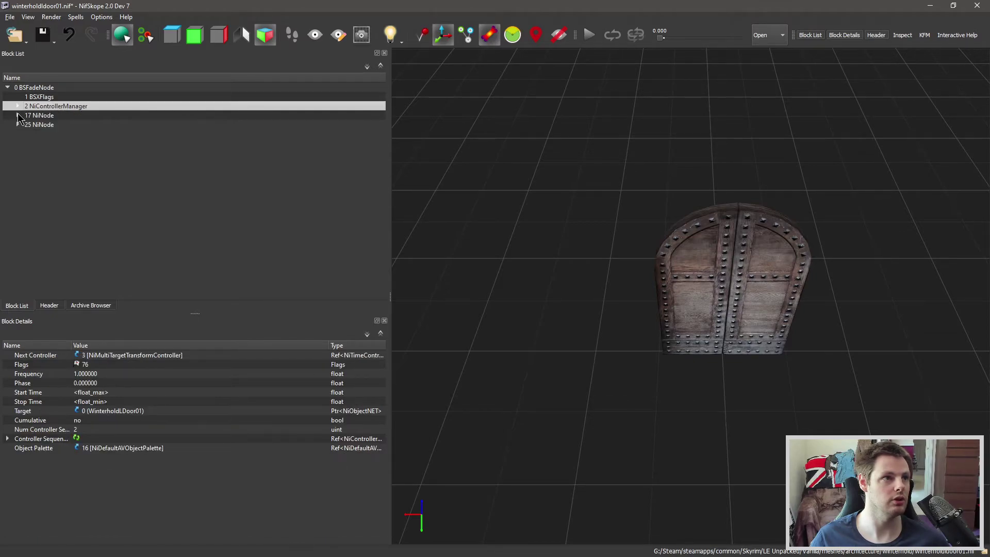
click(18, 115)
click(18, 116)
click(17, 106)
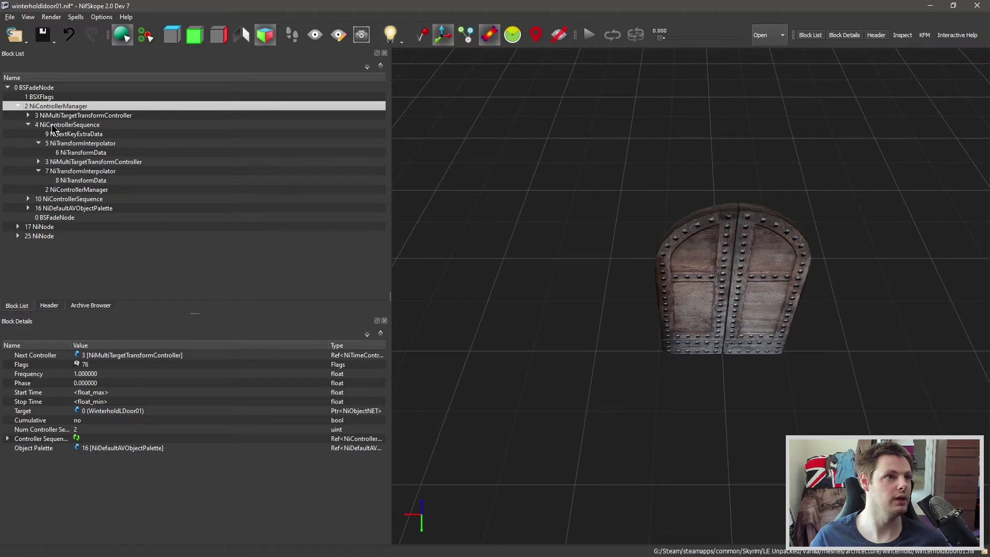
click(67, 126)
click(28, 125)
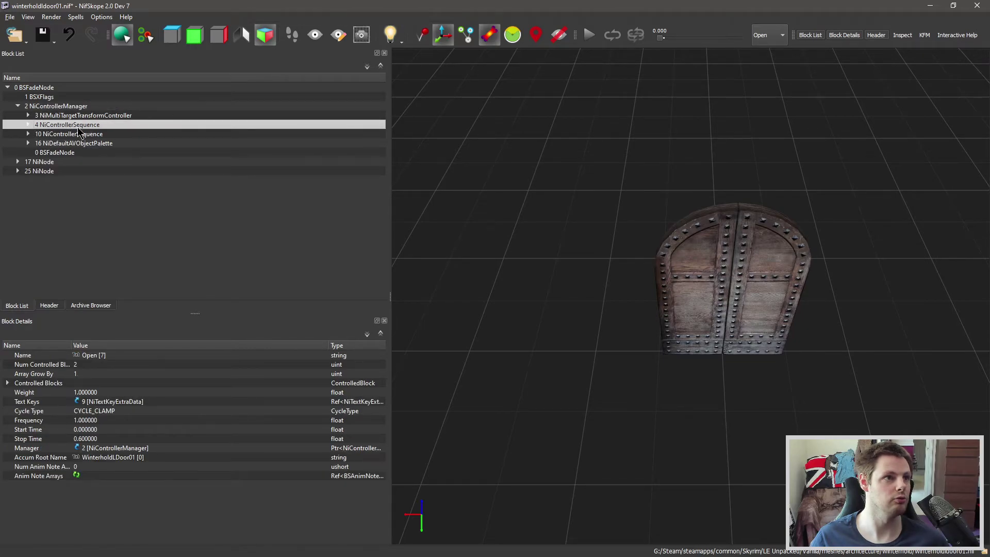
click(28, 134)
click(55, 134)
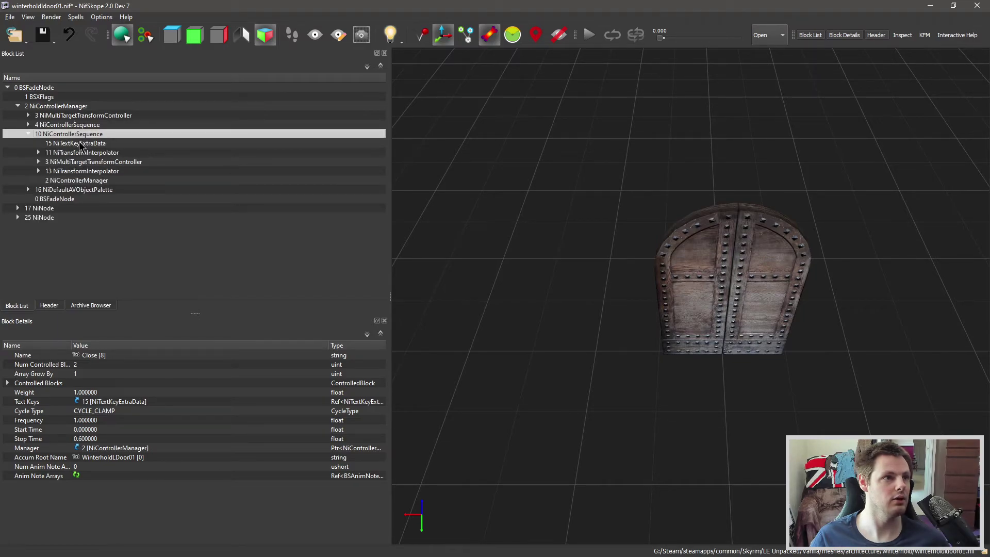
Step: Set the first leaf's first Z rotation key in the Close sequence to -1.6
click(64, 153)
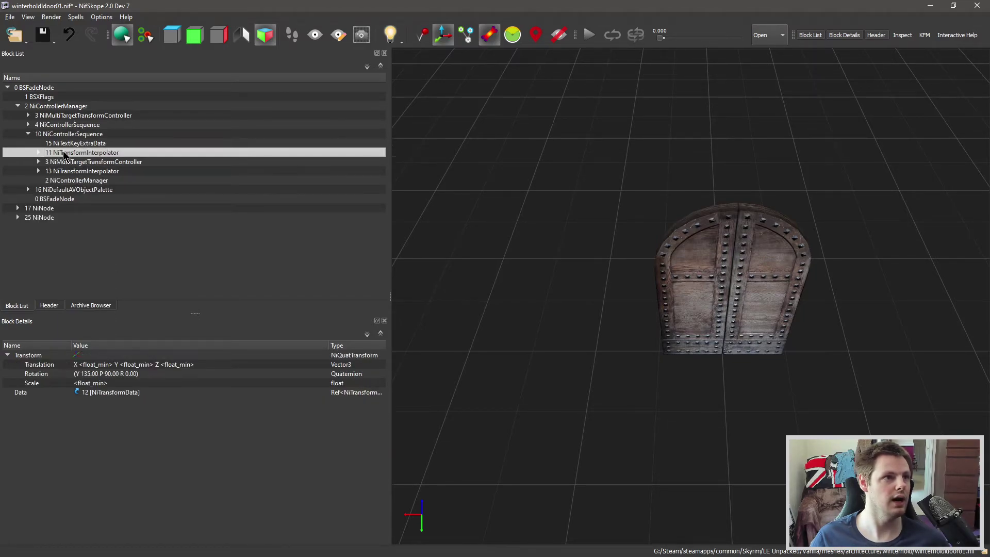
click(38, 153)
click(82, 162)
click(8, 373)
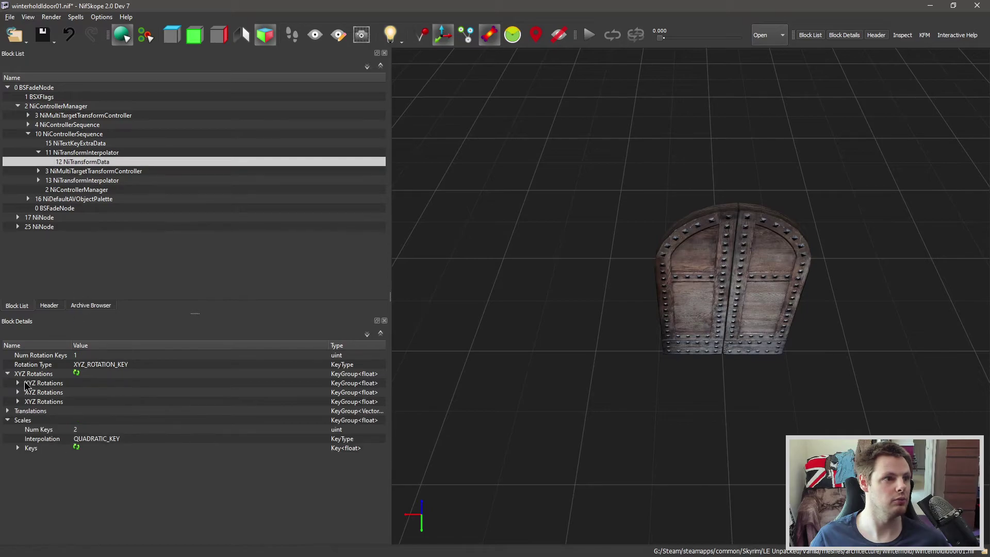
click(18, 401)
click(28, 429)
click(38, 448)
click(38, 438)
click(86, 457)
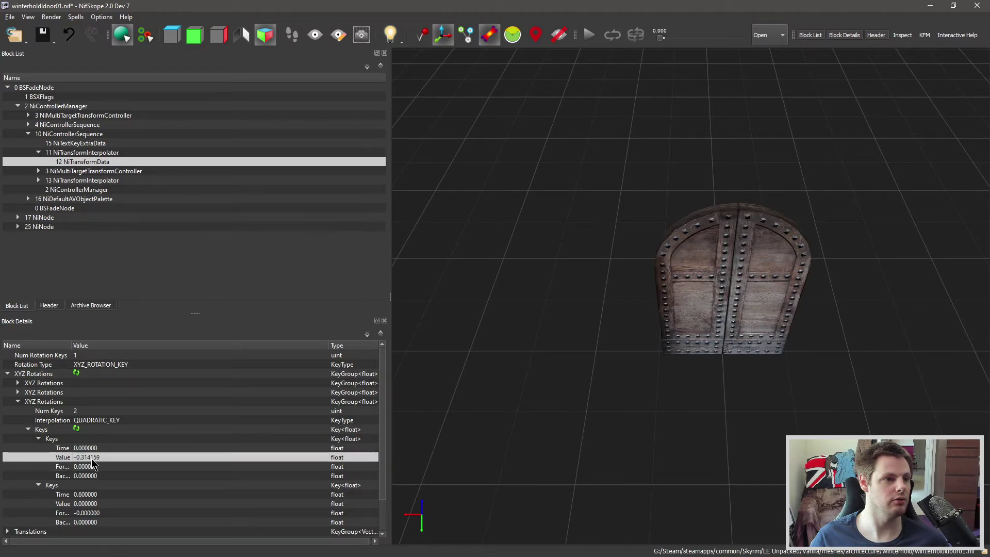
double_click(98, 457)
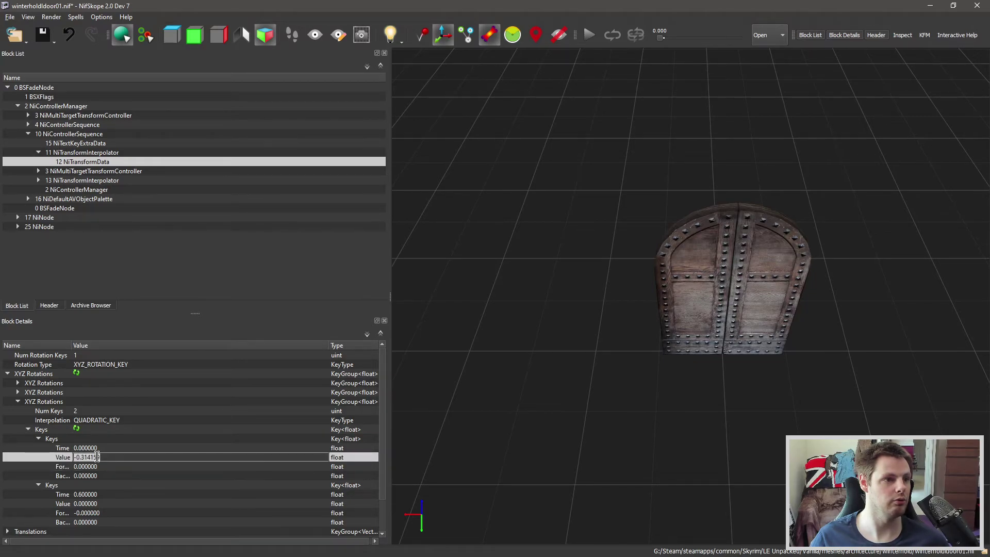
text(-1.6)
click(89, 475)
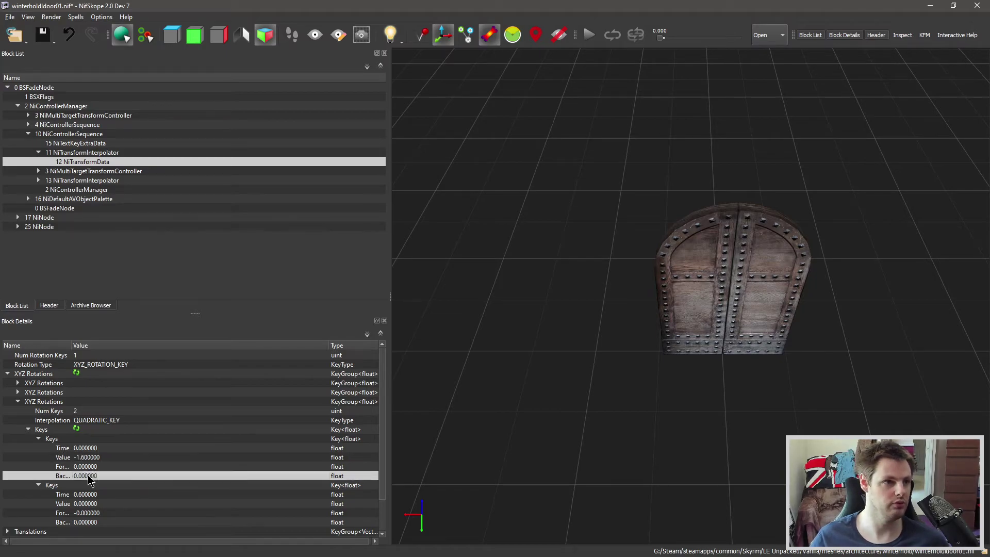
Step: Set the second leaf's first Z rotation key in the Close sequence to 1.6
click(57, 180)
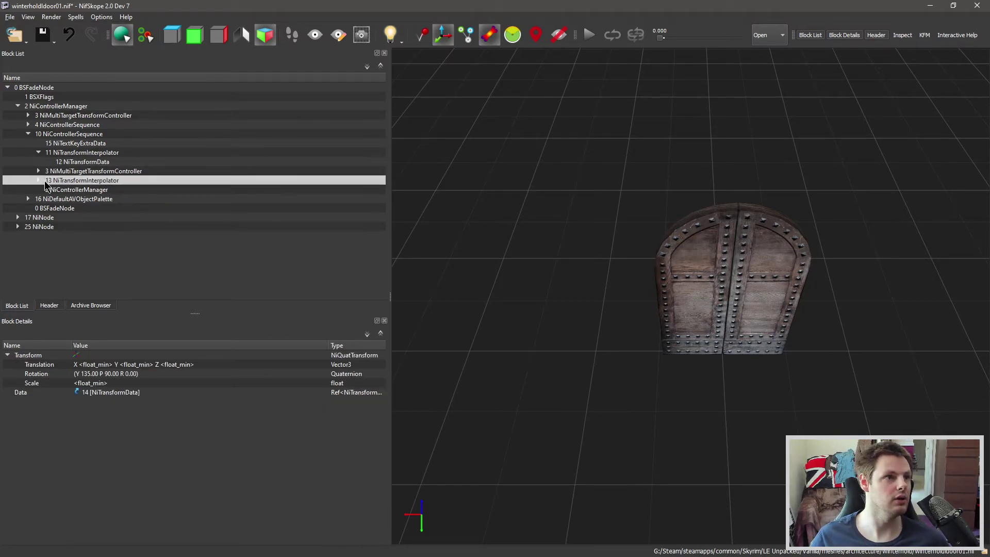
click(39, 180)
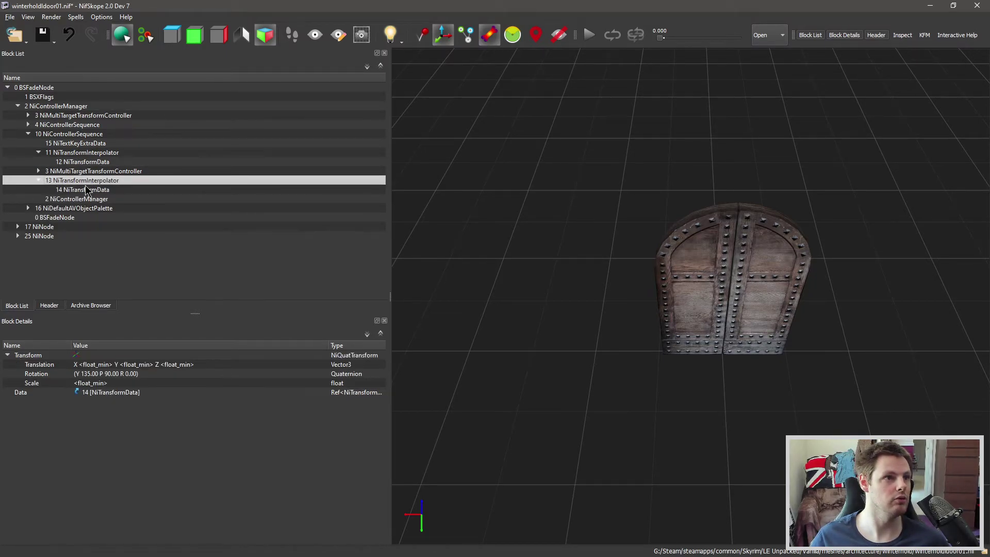
click(82, 189)
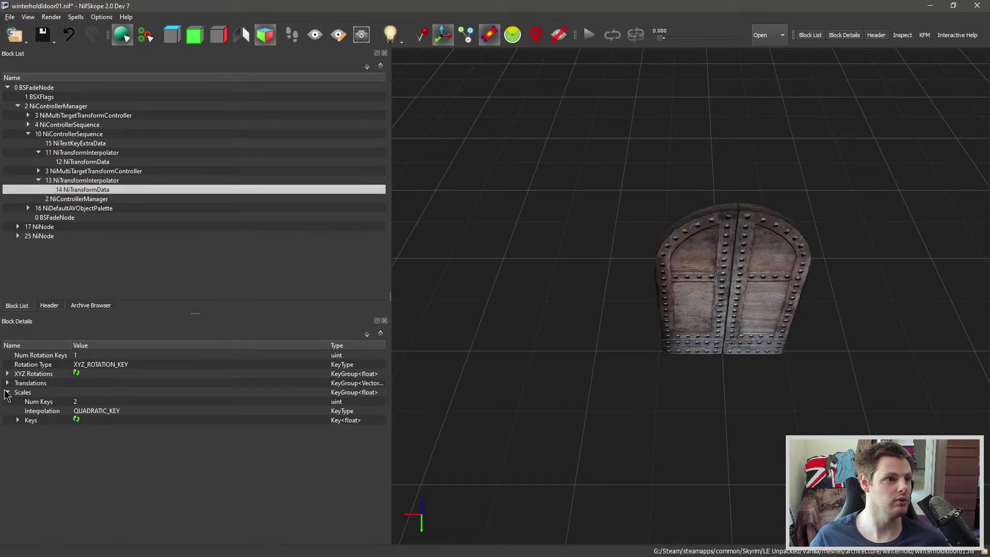
click(7, 374)
click(18, 402)
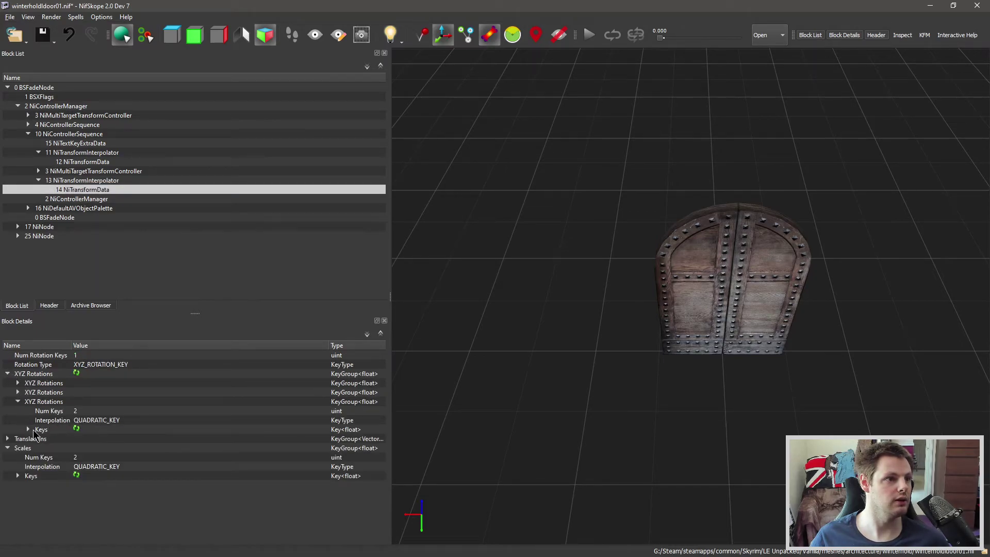
click(28, 429)
click(39, 448)
click(39, 439)
double_click(86, 457)
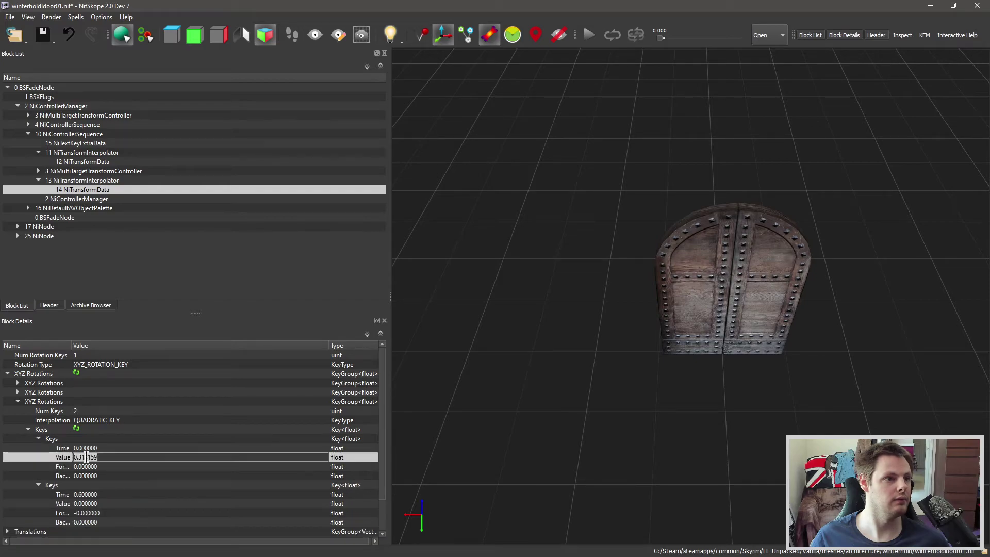
text(1.6)
click(139, 439)
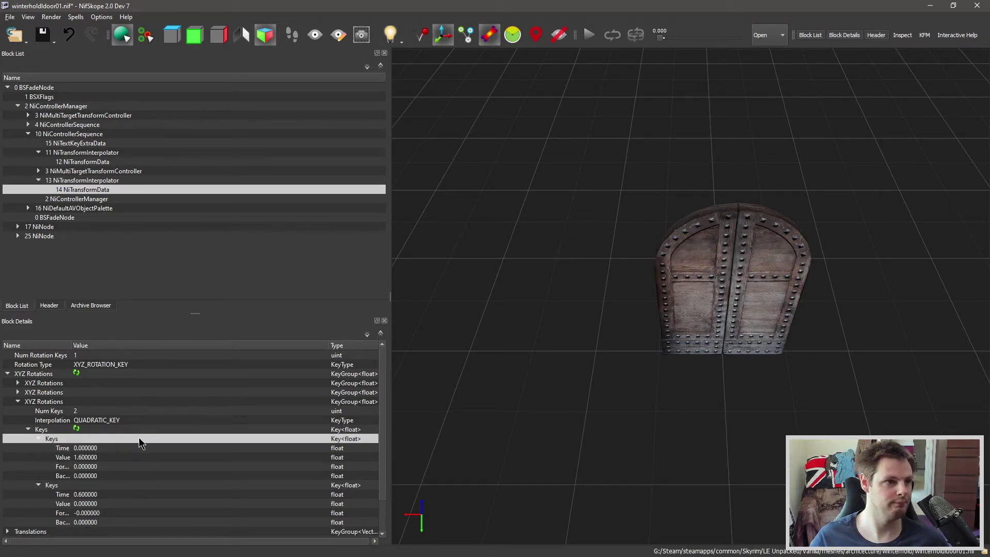
Step: Orbit the door and scrub the Close animation to check both leaves swing fully
drag(408, 279, 543, 221)
mouse_move(658, 41)
mouse_down()
mouse_move(784, 38)
mouse_move(655, 41)
mouse_up()
click(764, 44)
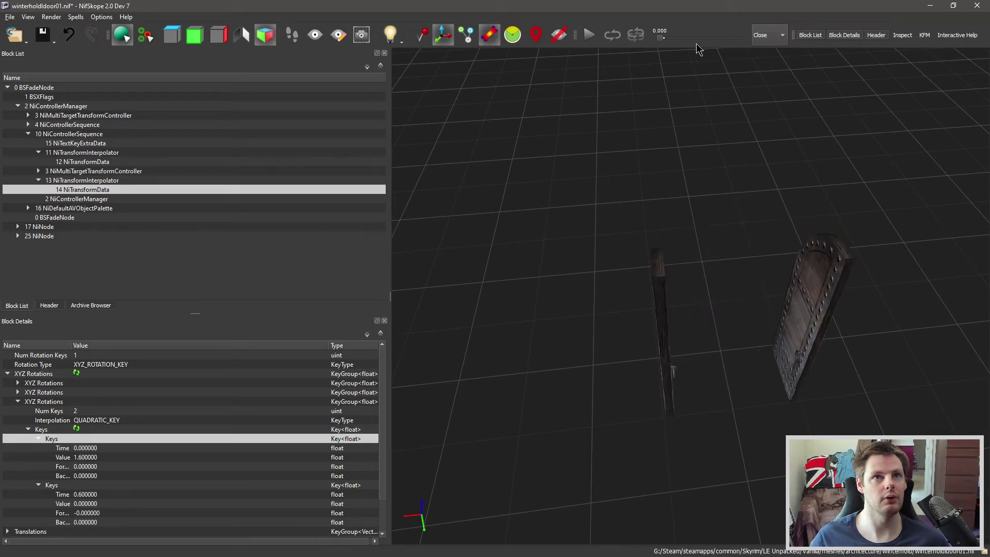
drag(661, 38, 642, 208)
Step: Start Save As and browse to Skyrim\Data\Meshes\Darkfox127
click(54, 42)
click(67, 65)
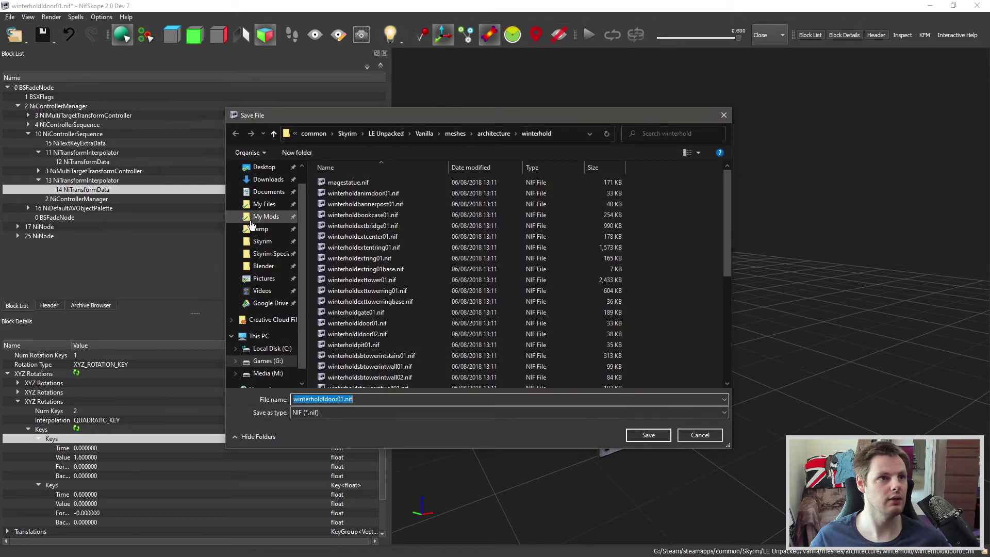
click(262, 241)
double_click(343, 194)
double_click(357, 240)
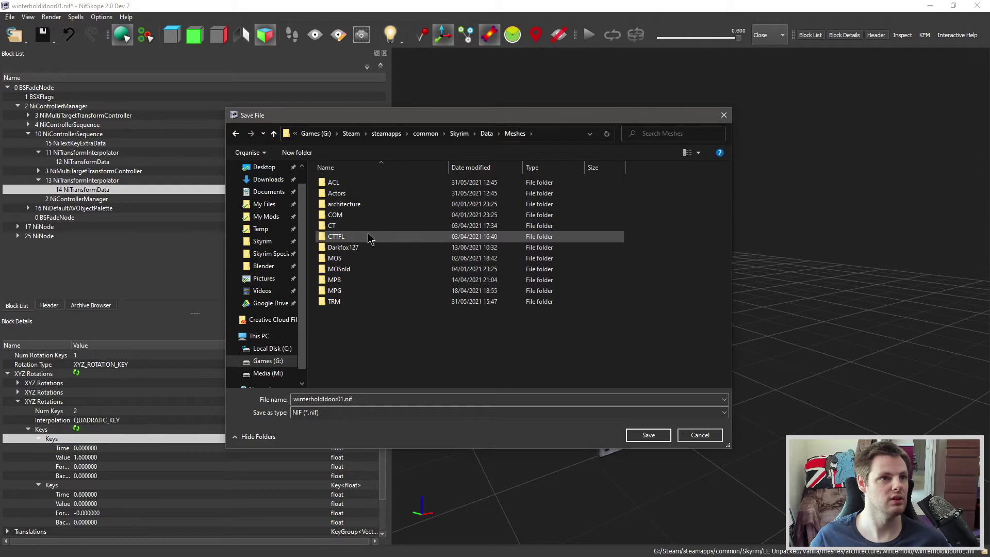
double_click(344, 247)
Step: Delete DFThinTableUpper.nif, begin a new file name with 'DF', then cancel the save
click(376, 313)
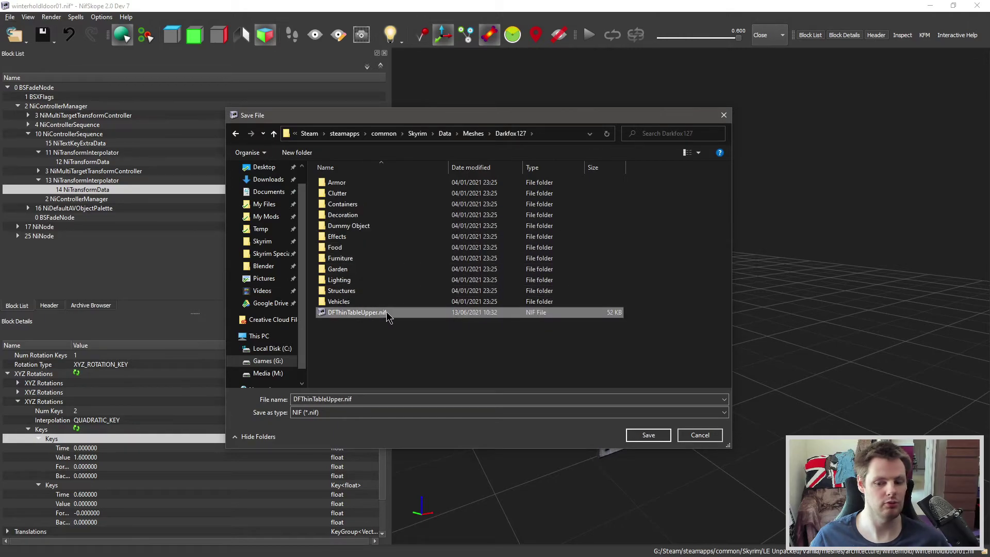
key(Delete)
click(376, 398)
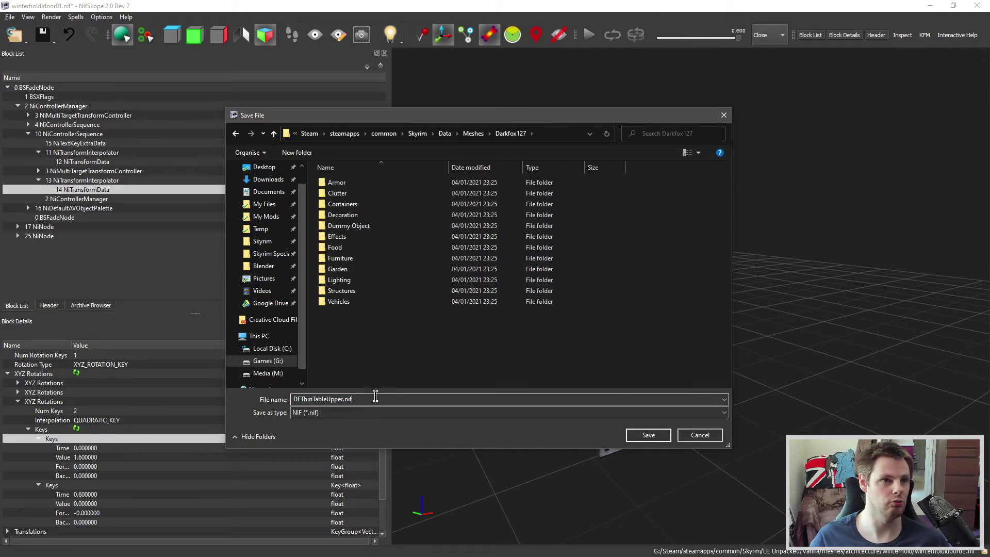
double_click(341, 400)
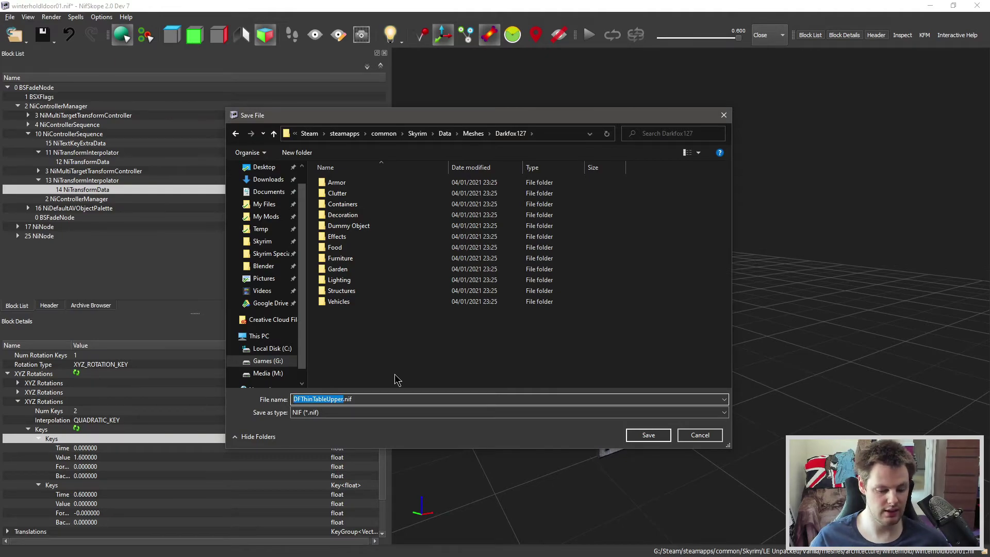
text(DF)
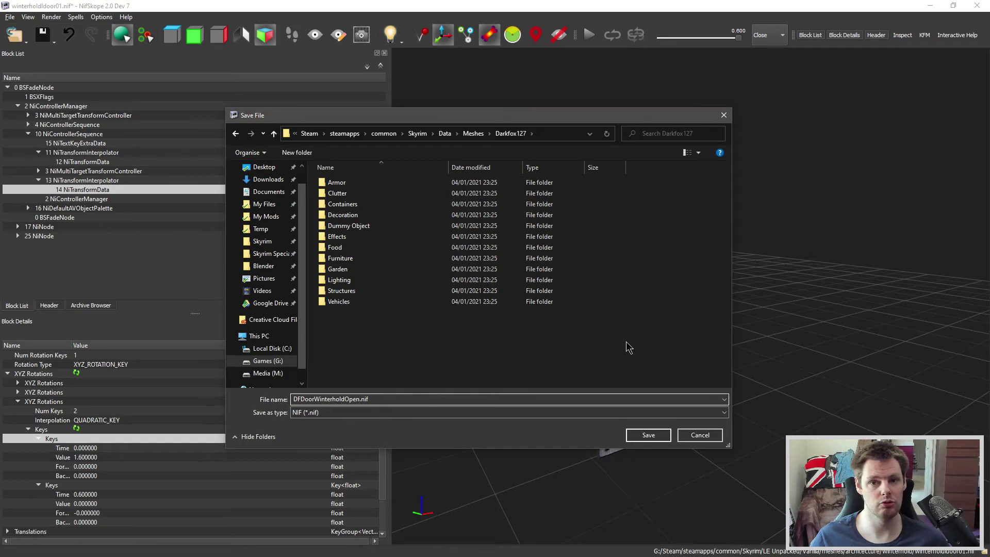
click(683, 437)
Step: Switch to Creation Kit and bring the WinterholdLDoor01 Door dialog forward
click(930, 6)
click(151, 215)
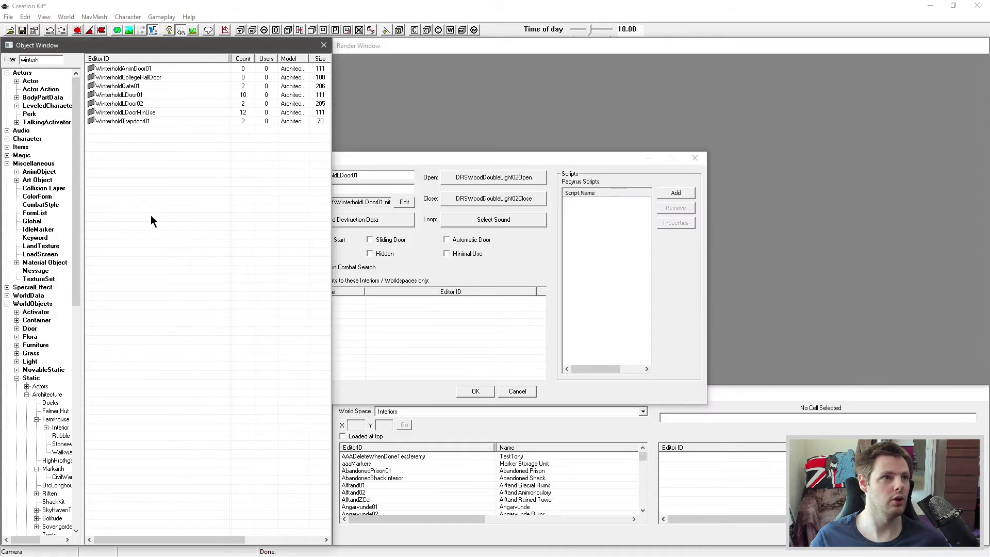
right_click(123, 151)
click(139, 158)
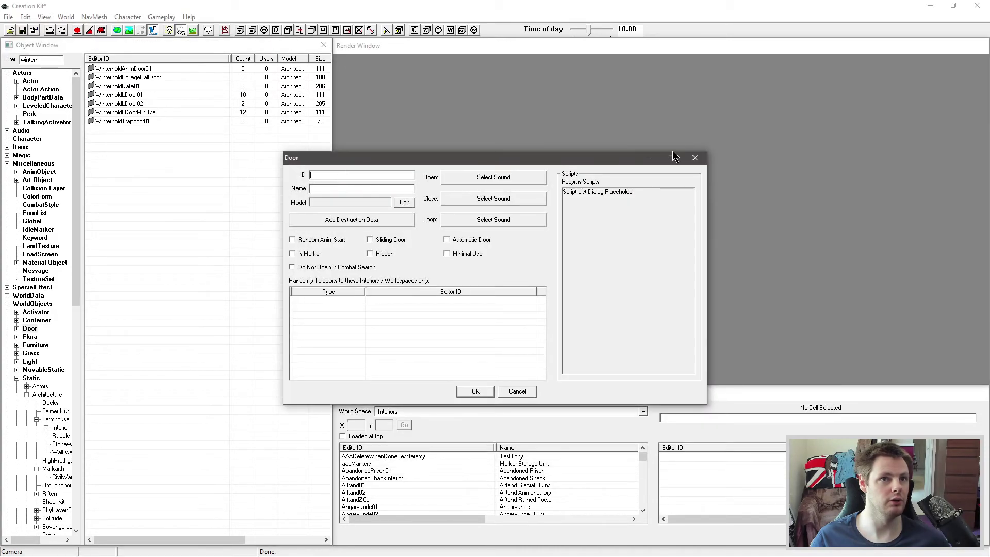
click(219, 222)
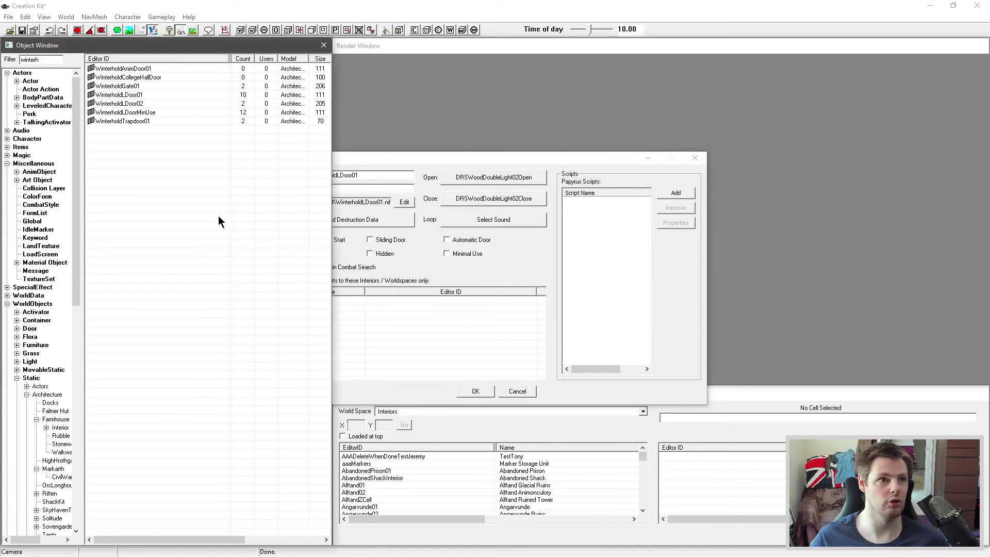
click(437, 323)
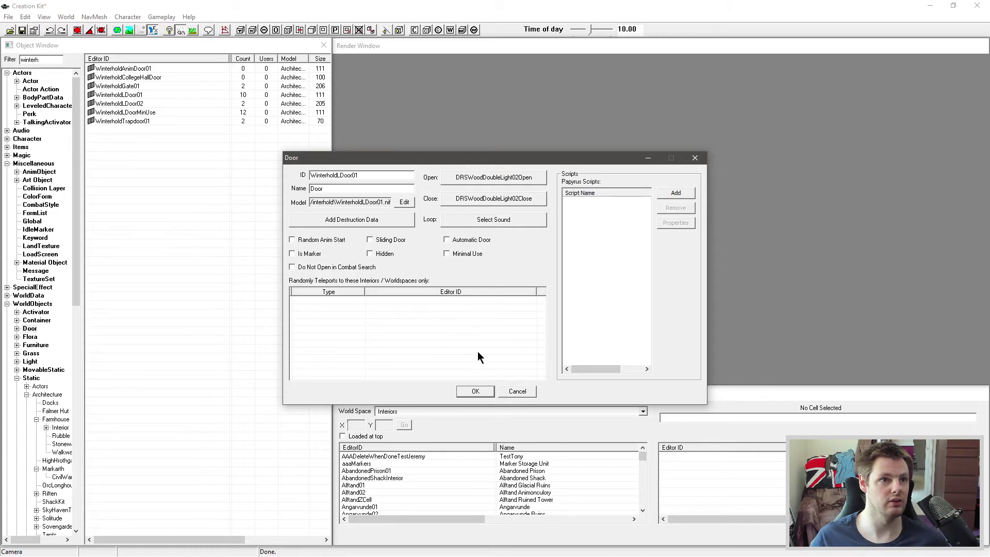
Step: Look over the door's ID and Name, then close the dialog without changes
double_click(367, 175)
click(336, 188)
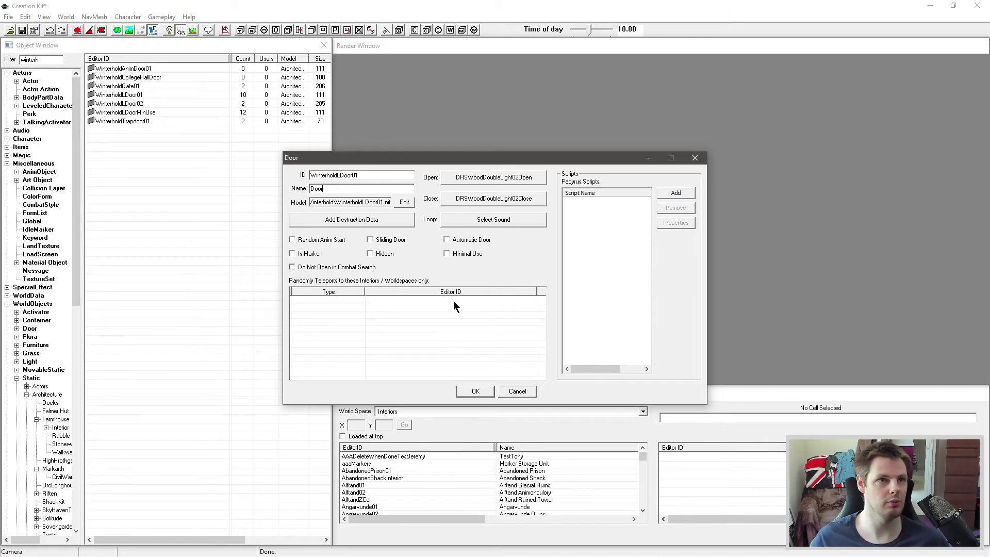
click(515, 393)
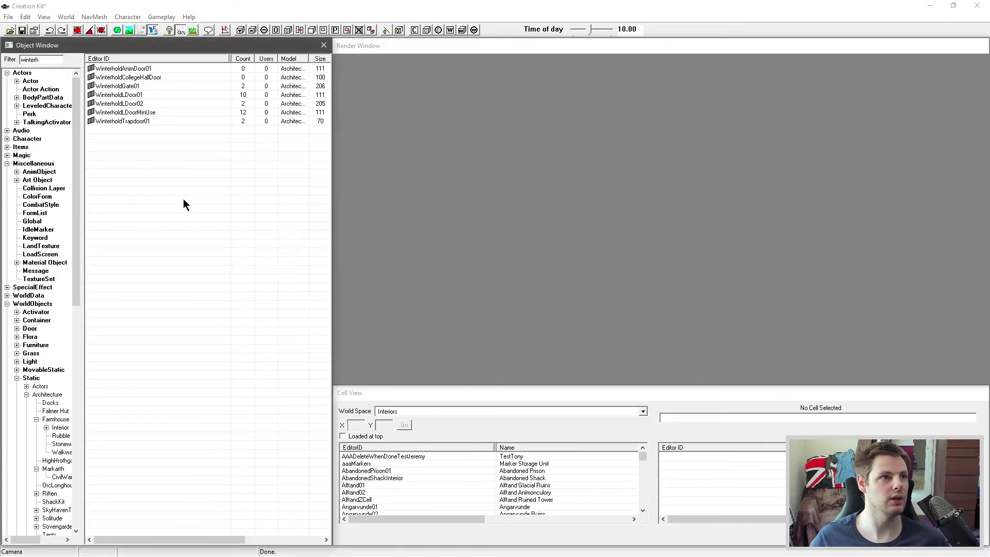
click(160, 121)
click(172, 145)
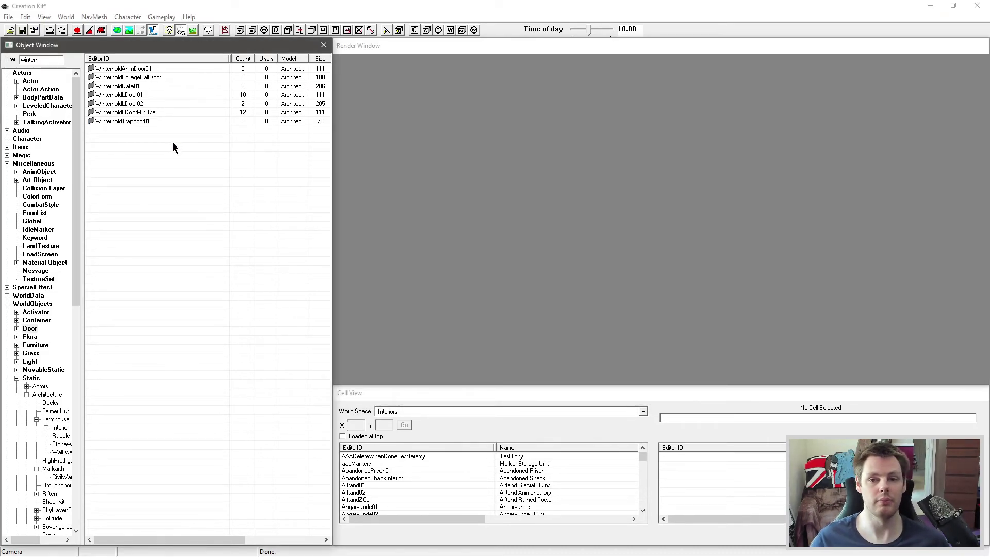